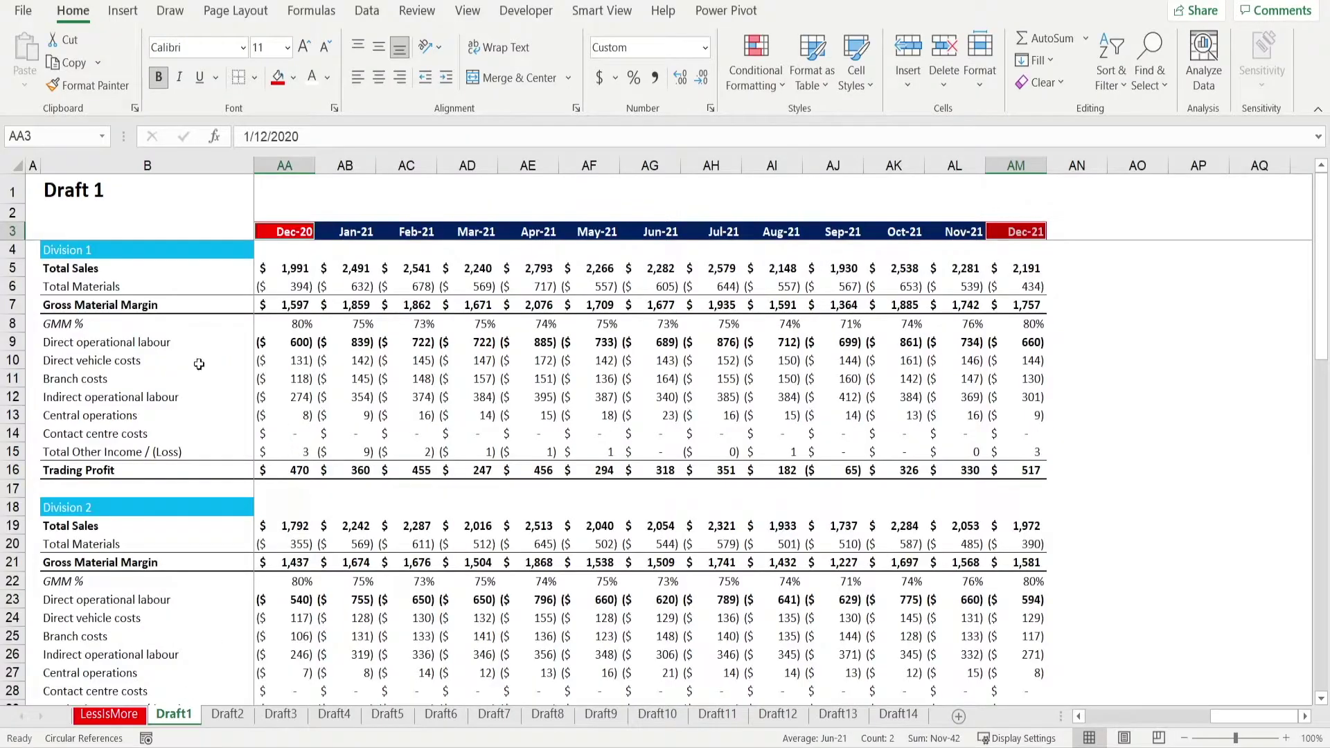
Review Draft1's Gross Material Margin row, then move along row 10 (Direct vehicle costs) past its last month.
{"action": "left_click", "coordinate": [208, 308]}
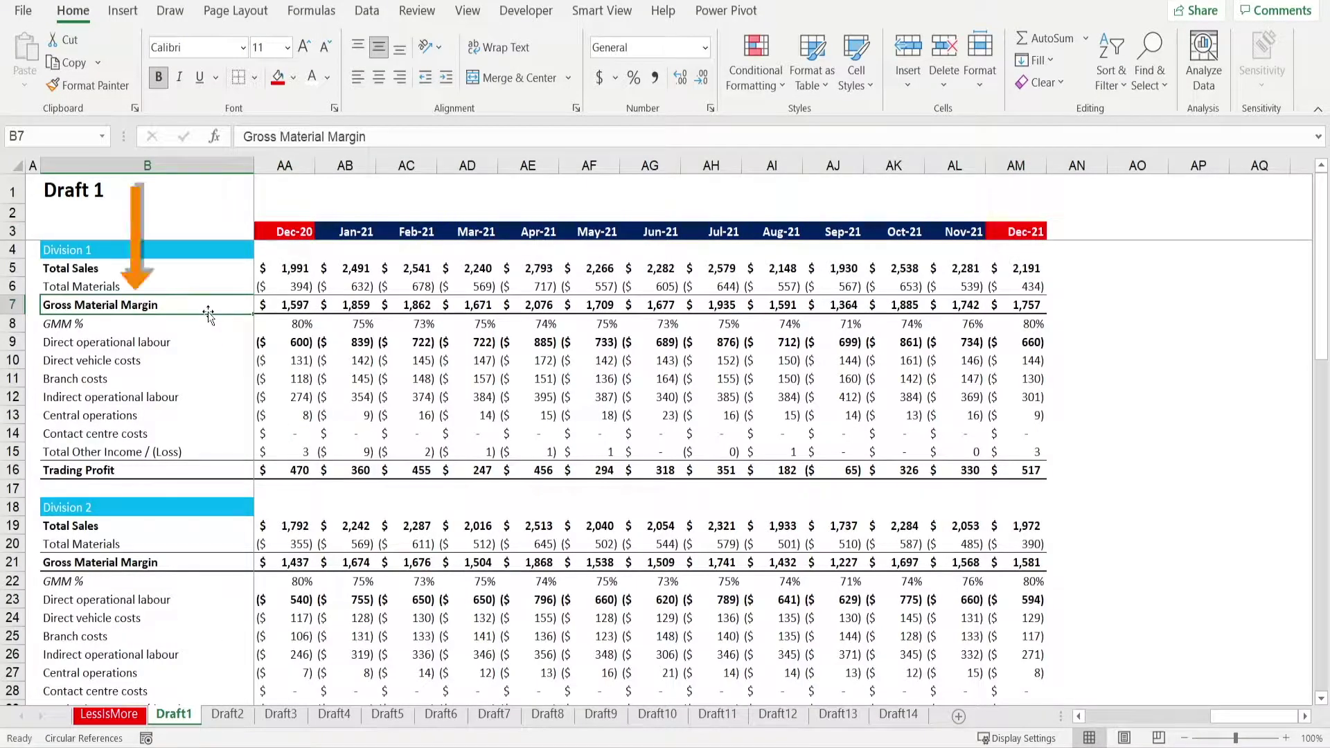
{"action": "scroll", "coordinate": [170, 326], "scroll_direction": "down", "scroll_amount": 12}
{"action": "scroll", "coordinate": [177, 492], "scroll_direction": "down", "scroll_amount": 1}
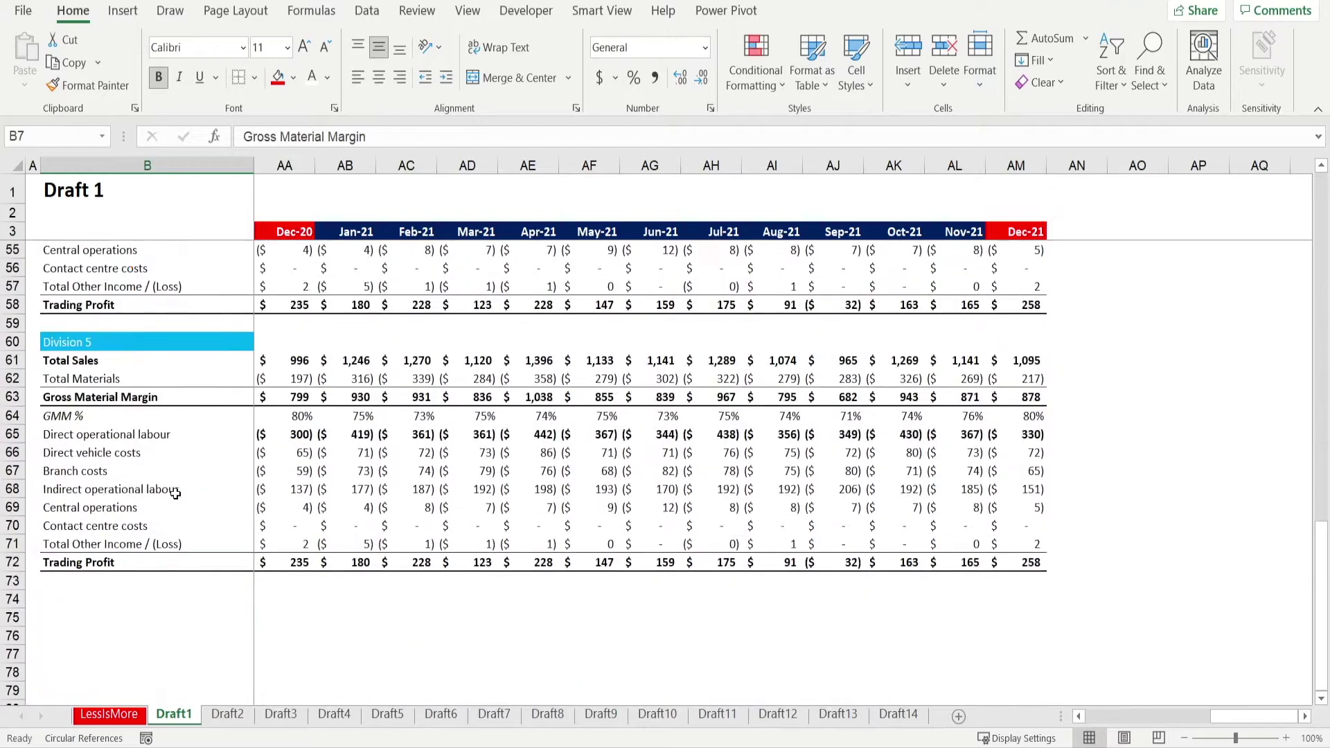
{"action": "scroll", "coordinate": [194, 430], "scroll_direction": "up", "scroll_amount": 13}
{"action": "left_click", "coordinate": [214, 362]}
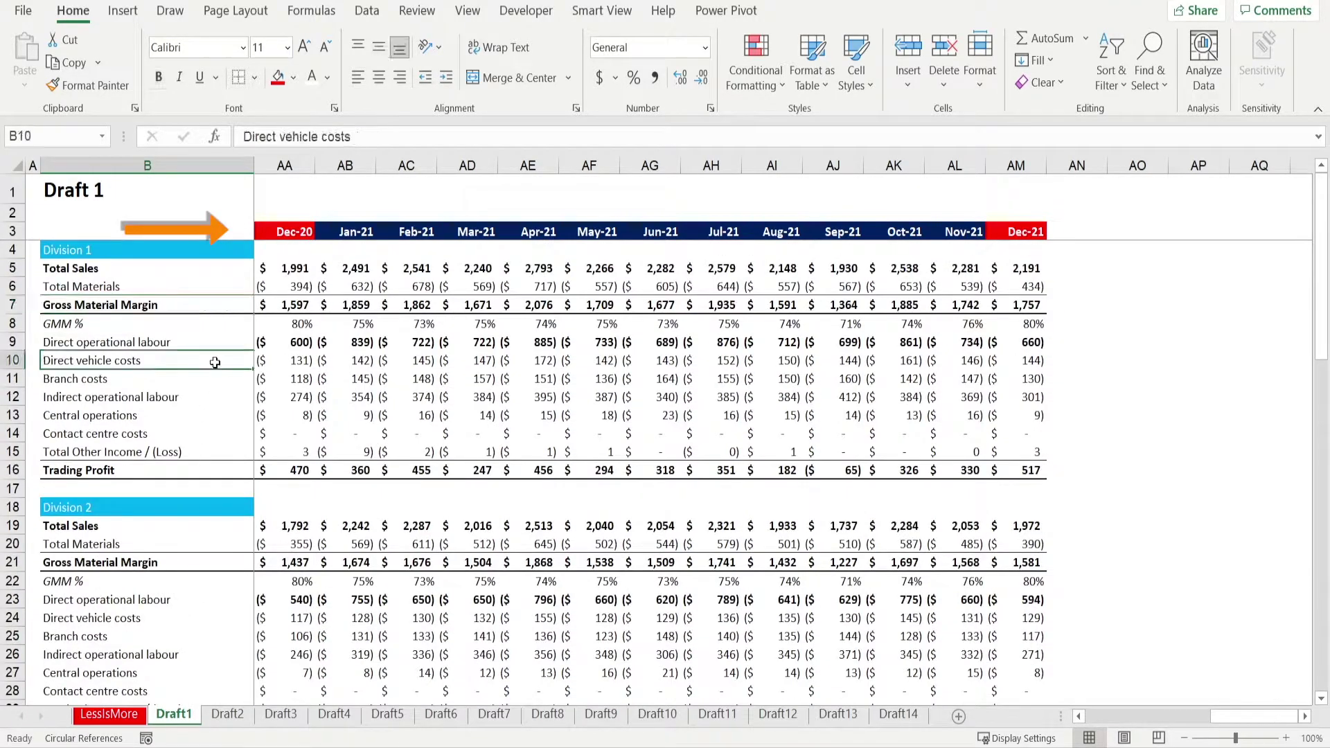
{"action": "key", "text": "Right"}
{"action": "key", "text": "Right"}
{"action": "key", "text": "Right"}
{"action": "key", "text": "Right"}
{"action": "key", "text": "Right"}
{"action": "key", "text": "Right"}
{"action": "key", "text": "Right"}
{"action": "key", "text": "Right"}
{"action": "key", "text": "Right"}
{"action": "key", "text": "Right"}
{"action": "key", "text": "Right"}
{"action": "key", "text": "Right"}
{"action": "key", "text": "Right"}
{"action": "key", "text": "Right"}
{"action": "key", "text": "Right"}
{"action": "key", "text": "Right"}
{"action": "key", "text": "Right"}
{"action": "key", "text": "Right"}
{"action": "key", "text": "Right"}
{"action": "key", "text": "Right"}
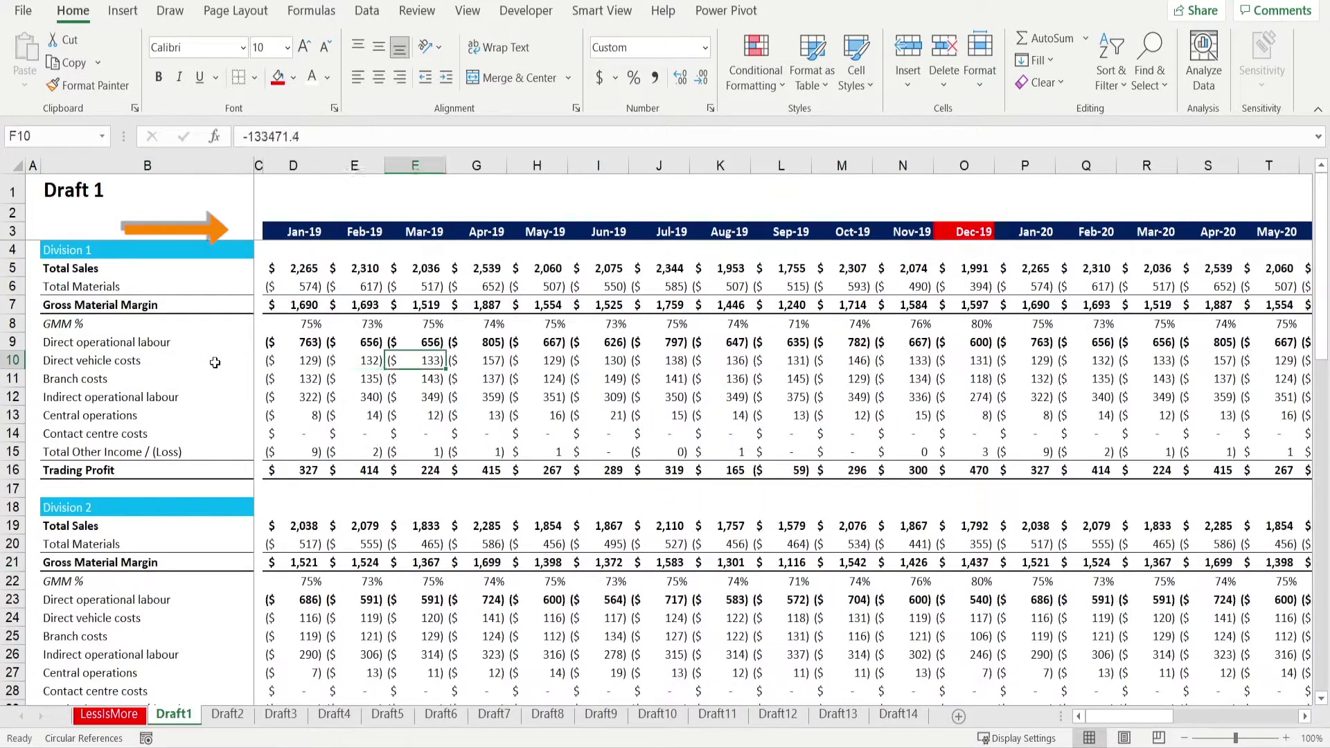
{"action": "key", "text": "Right"}
{"action": "key", "text": "Right"}
{"action": "key", "text": "Right"}
{"action": "key", "text": "Right"}
{"action": "key", "text": "Right"}
{"action": "key", "text": "Right"}
{"action": "key", "text": "Right"}
{"action": "key", "text": "Right"}
{"action": "key", "text": "Right"}
{"action": "key", "text": "Right"}
{"action": "key", "text": "Right"}
{"action": "key", "text": "Right"}
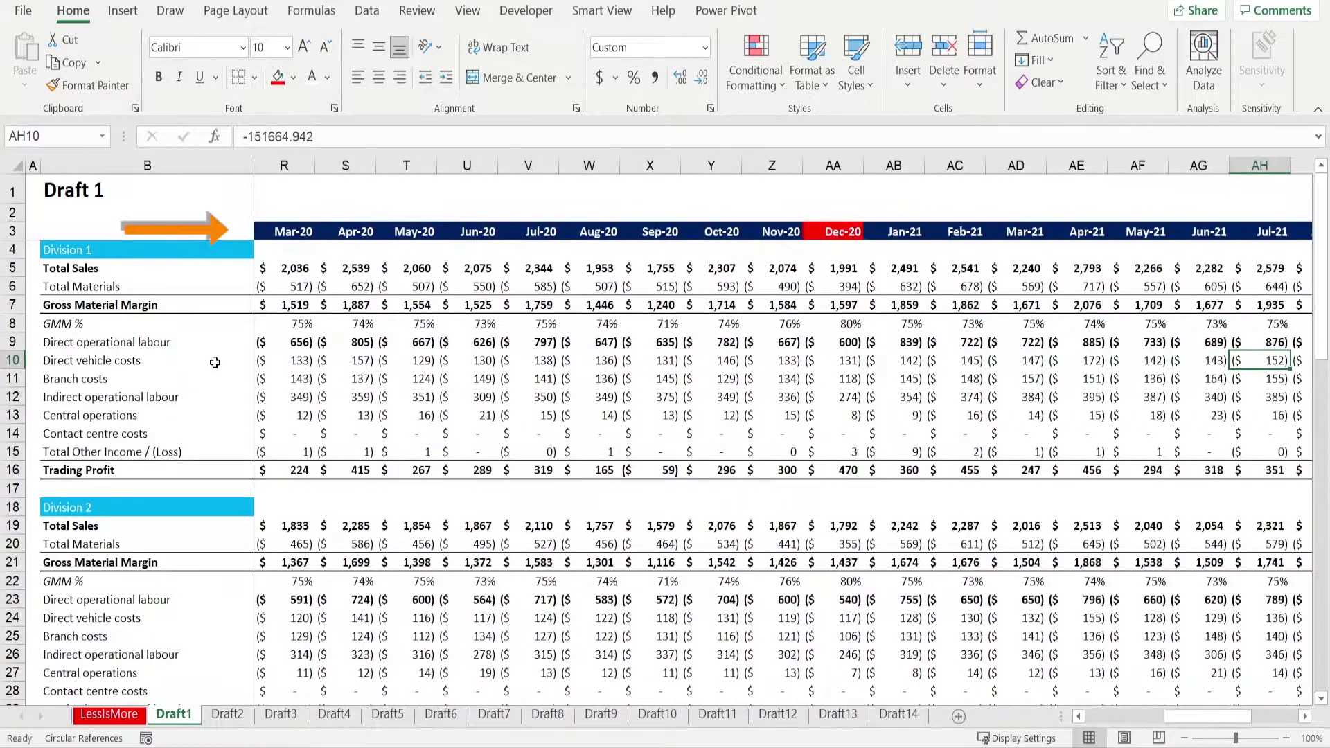
{"action": "key", "text": "Right"}
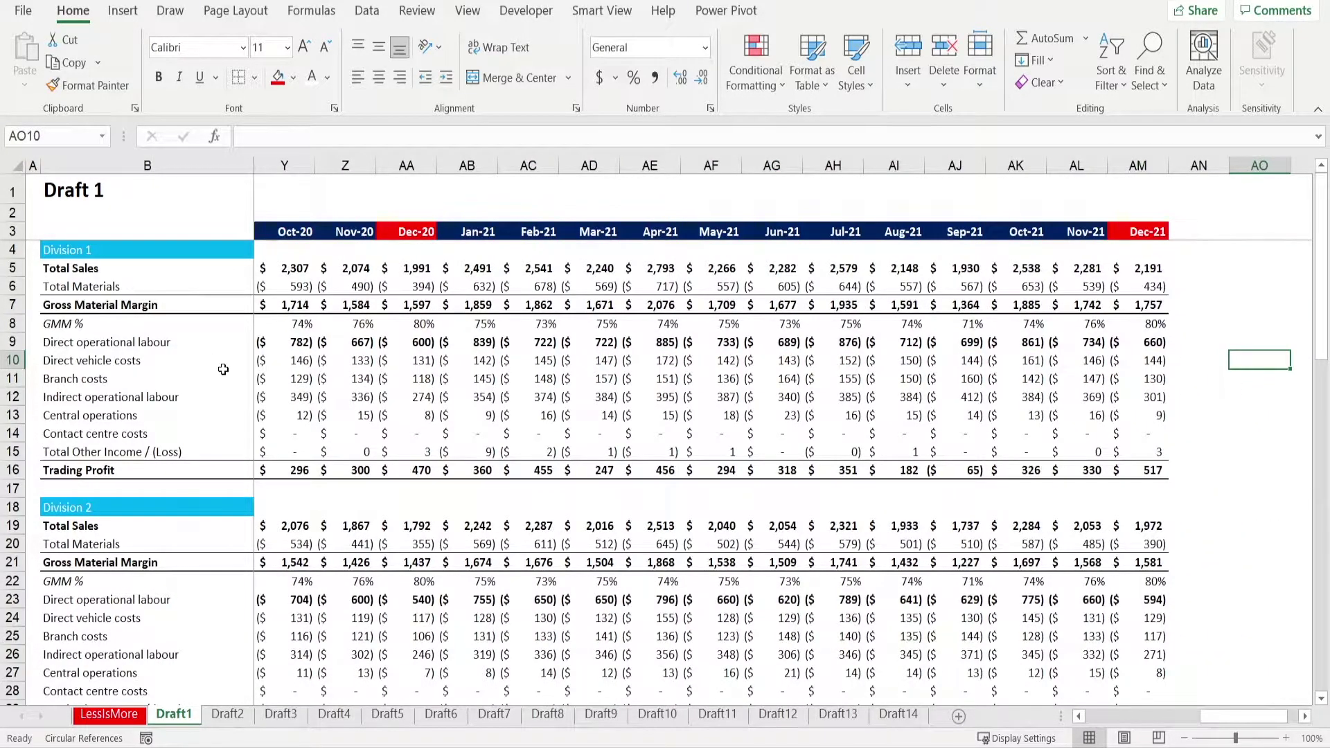
On Draft2, expand the row and column outlines to level 2, then collapse both back to level 1.
{"action": "left_click_drag", "start_coordinate": [1217, 719], "coordinate": [1069, 740]}
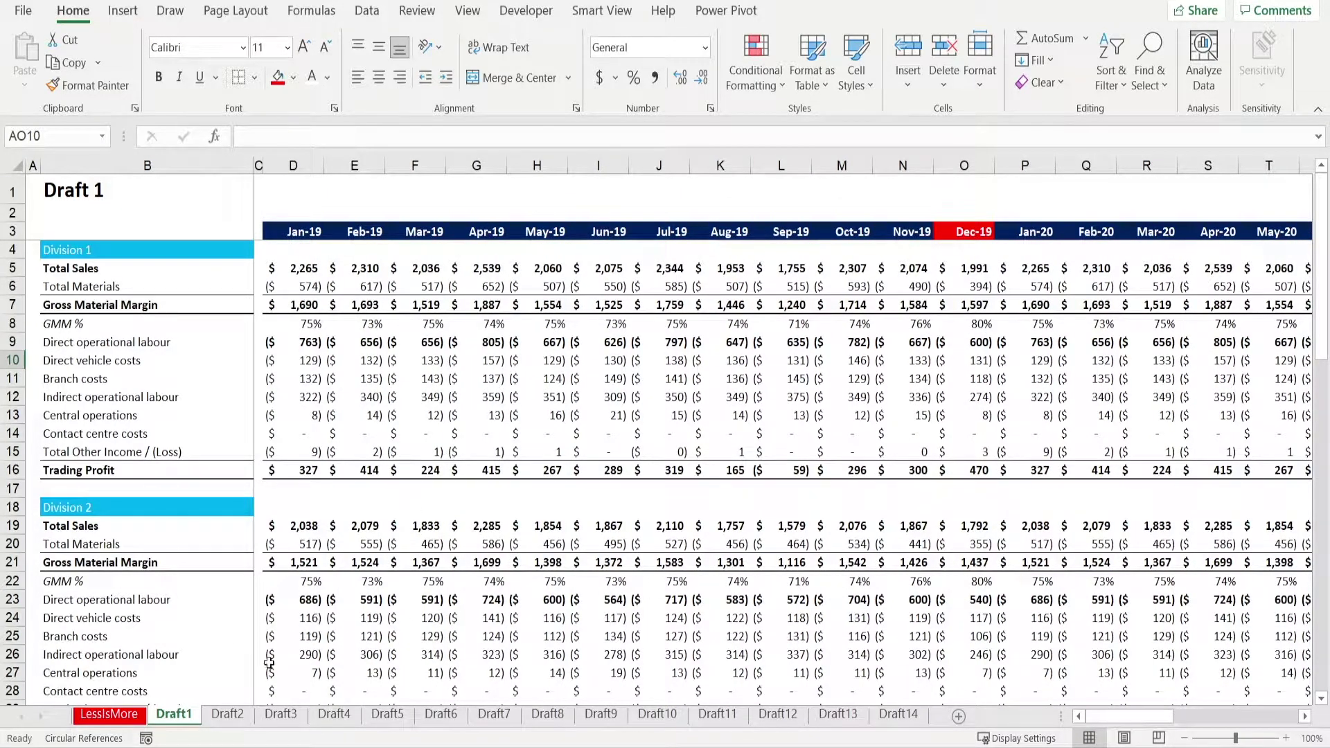
{"action": "left_click", "coordinate": [229, 714]}
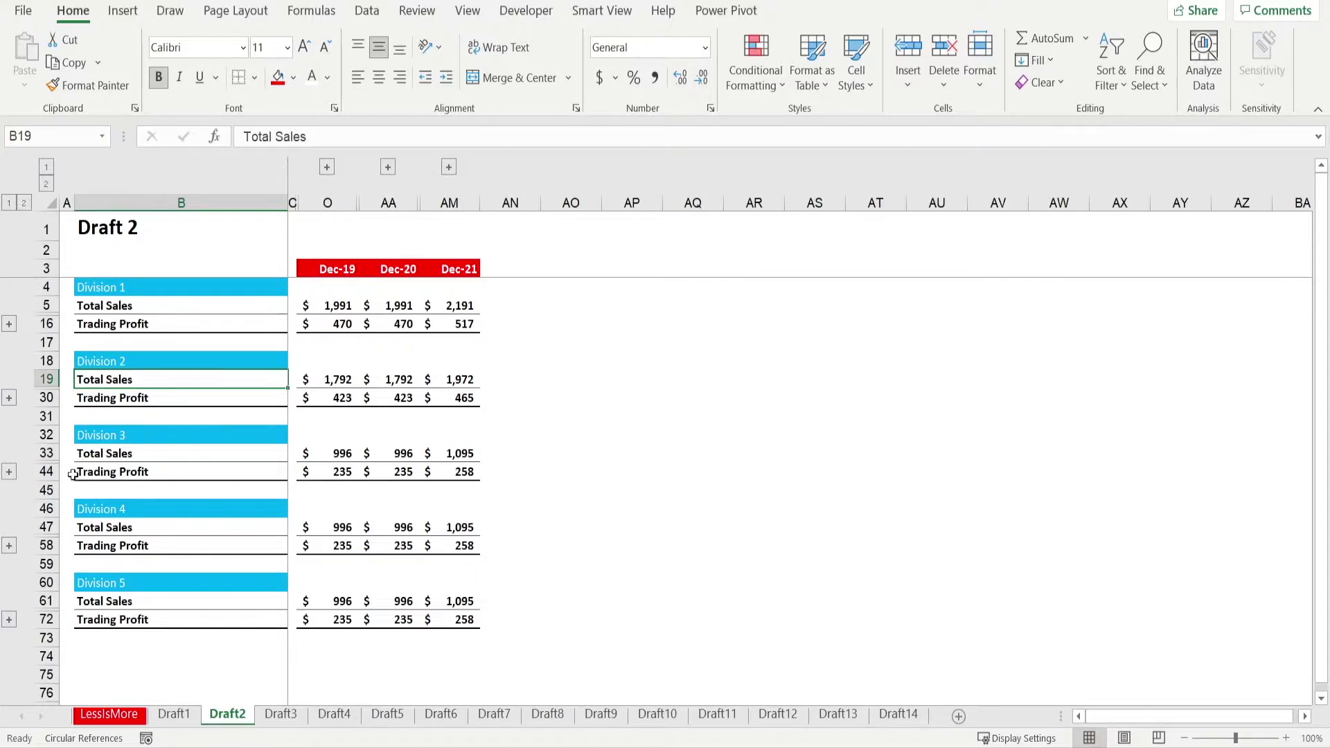
{"action": "left_click", "coordinate": [24, 203]}
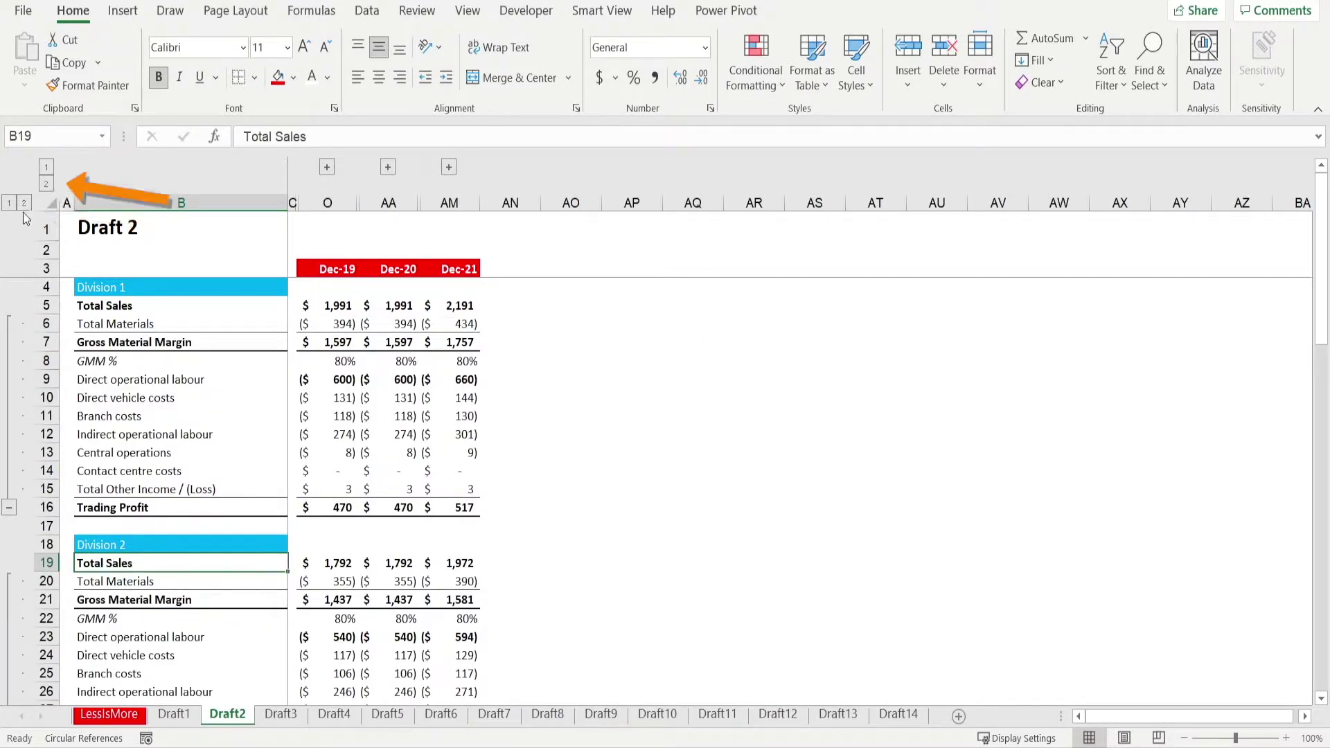
{"action": "left_click", "coordinate": [46, 186]}
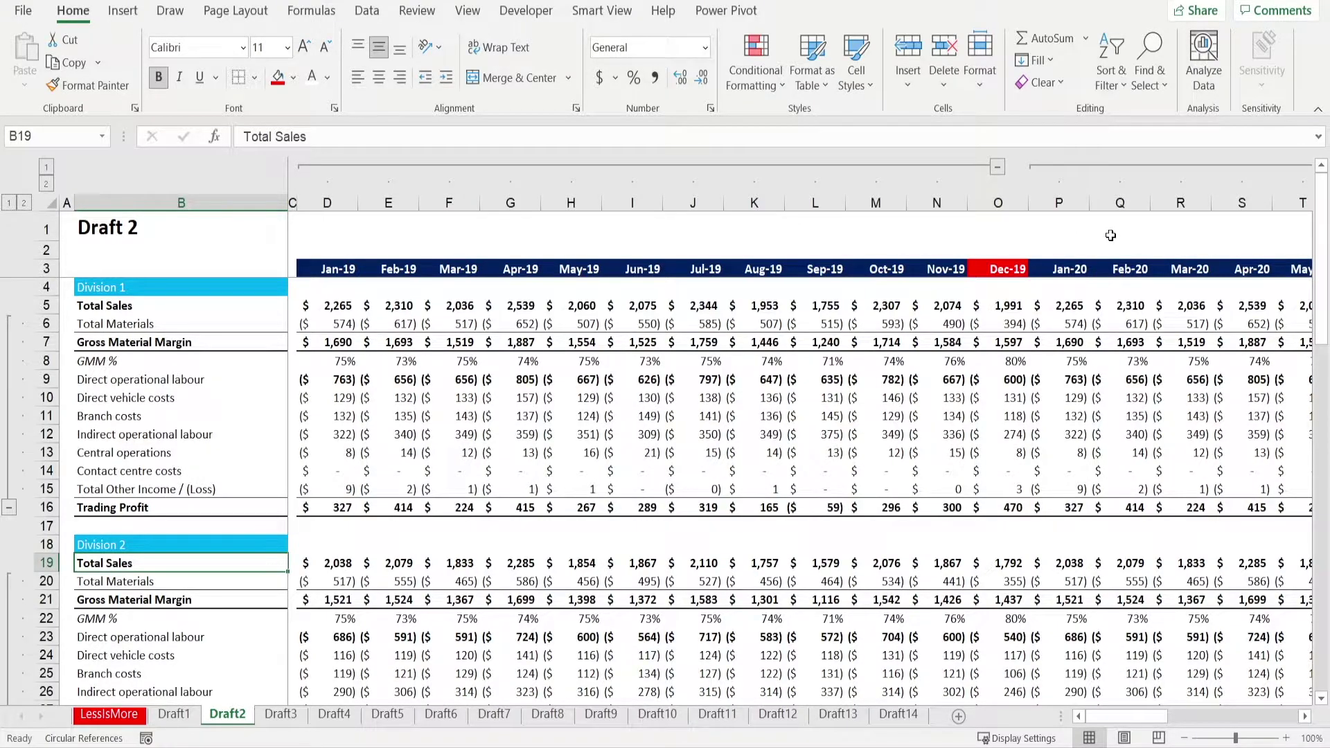
{"action": "left_click", "coordinate": [47, 168]}
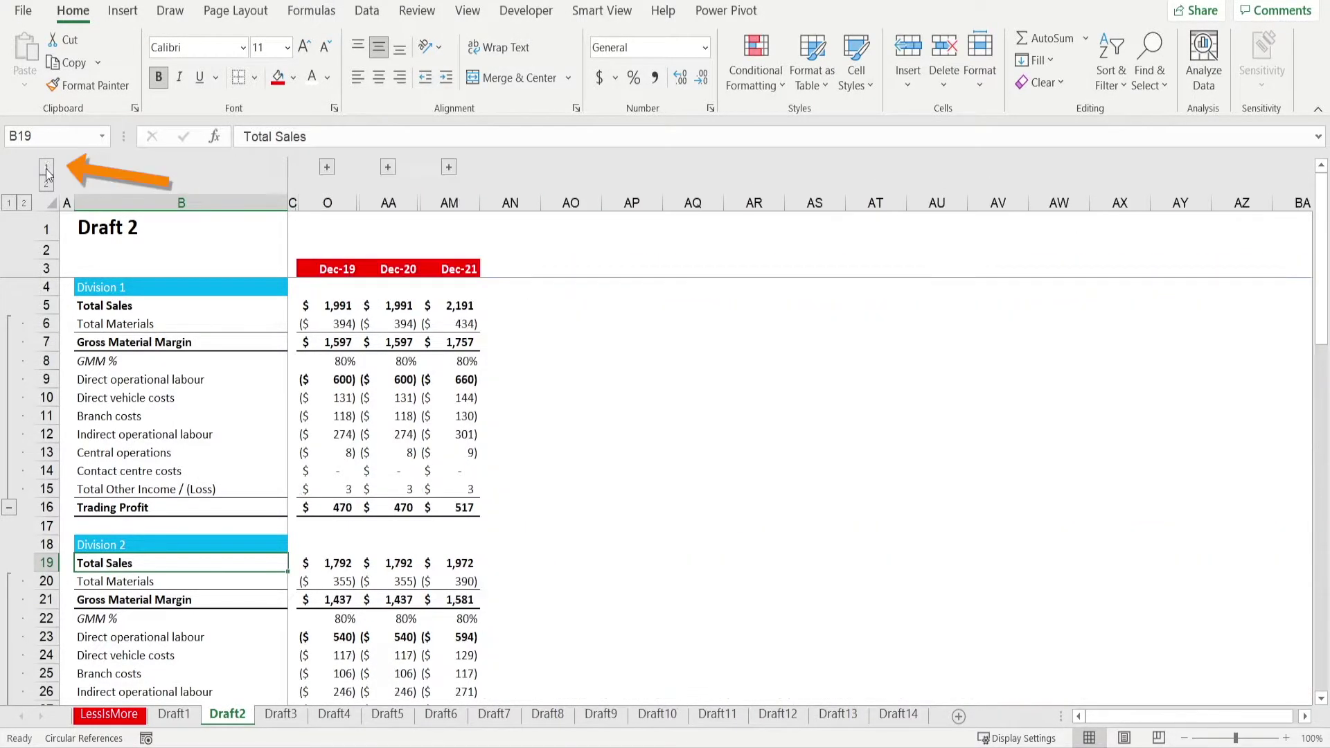
{"action": "left_click", "coordinate": [10, 204]}
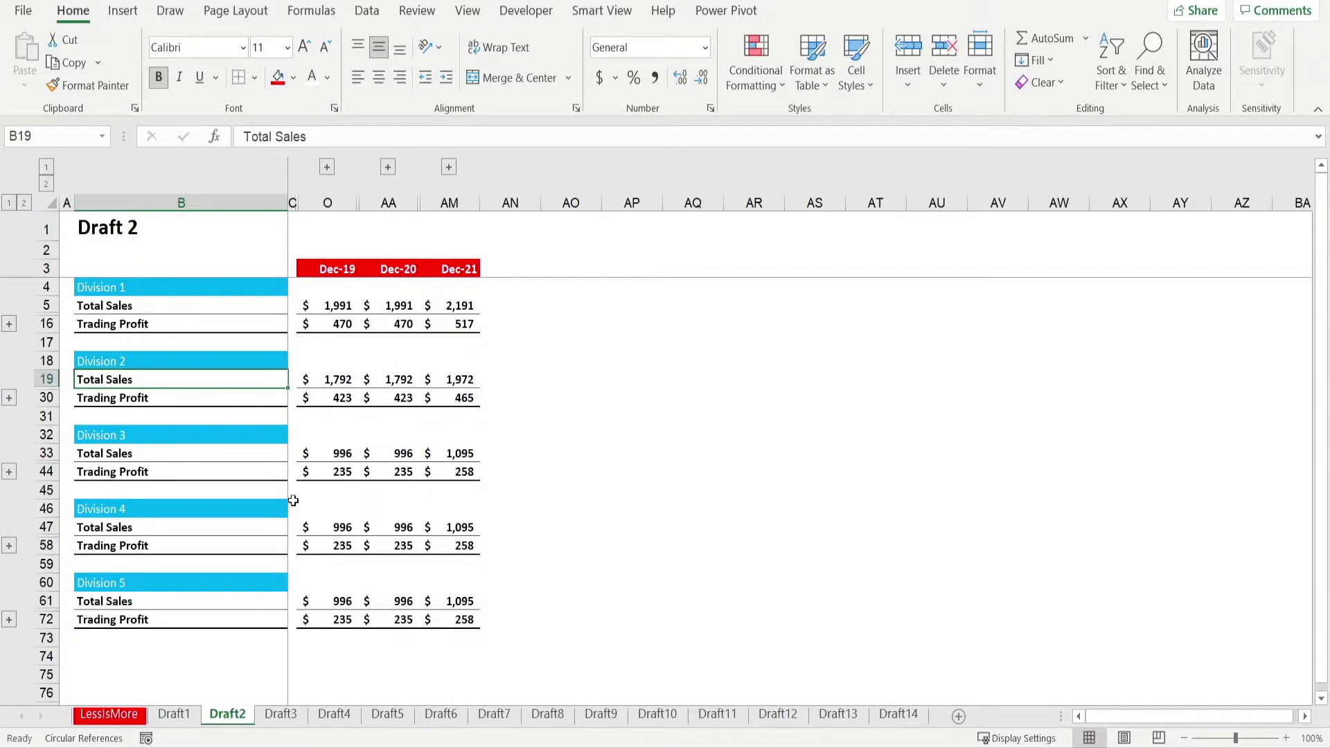
On Draft1, hide the Jan-19 to Nov-19 columns (D:N).
{"action": "left_click", "coordinate": [176, 713]}
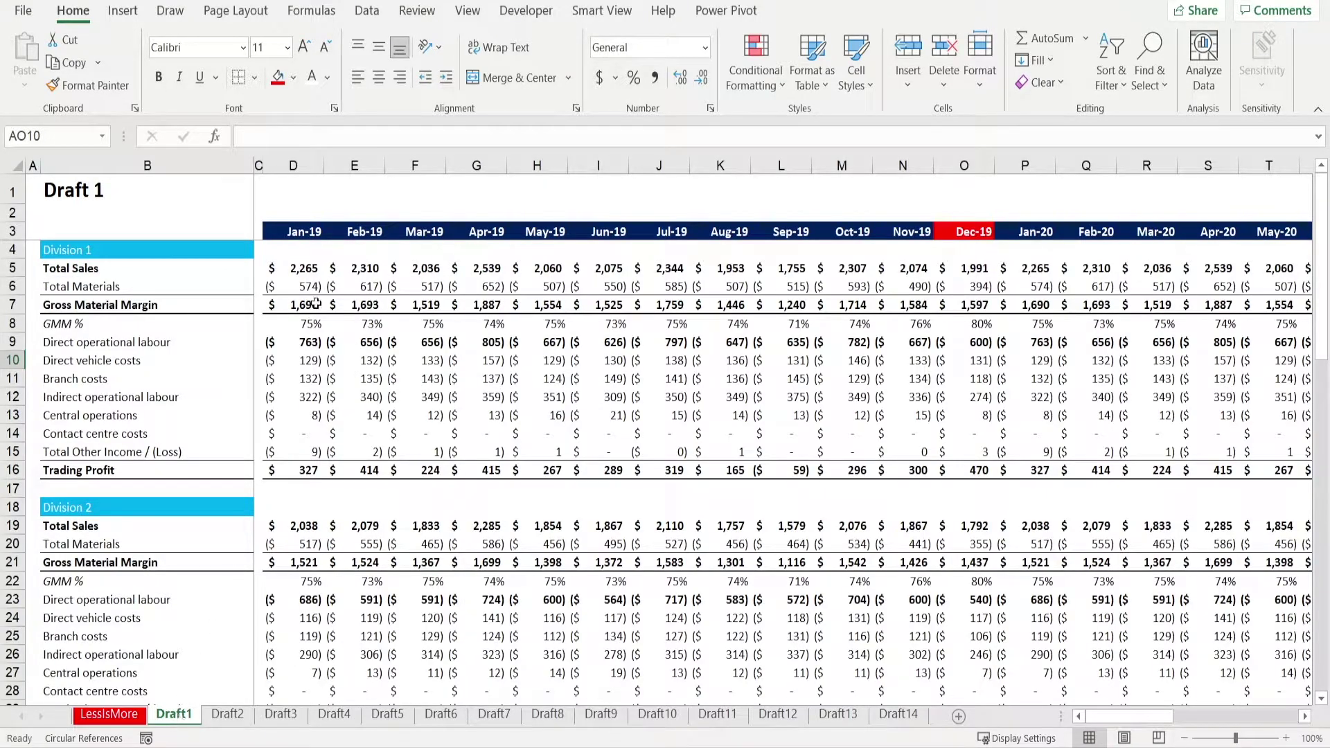
{"action": "left_click", "coordinate": [303, 170]}
{"action": "left_click_drag", "start_coordinate": [303, 171], "coordinate": [893, 201]}
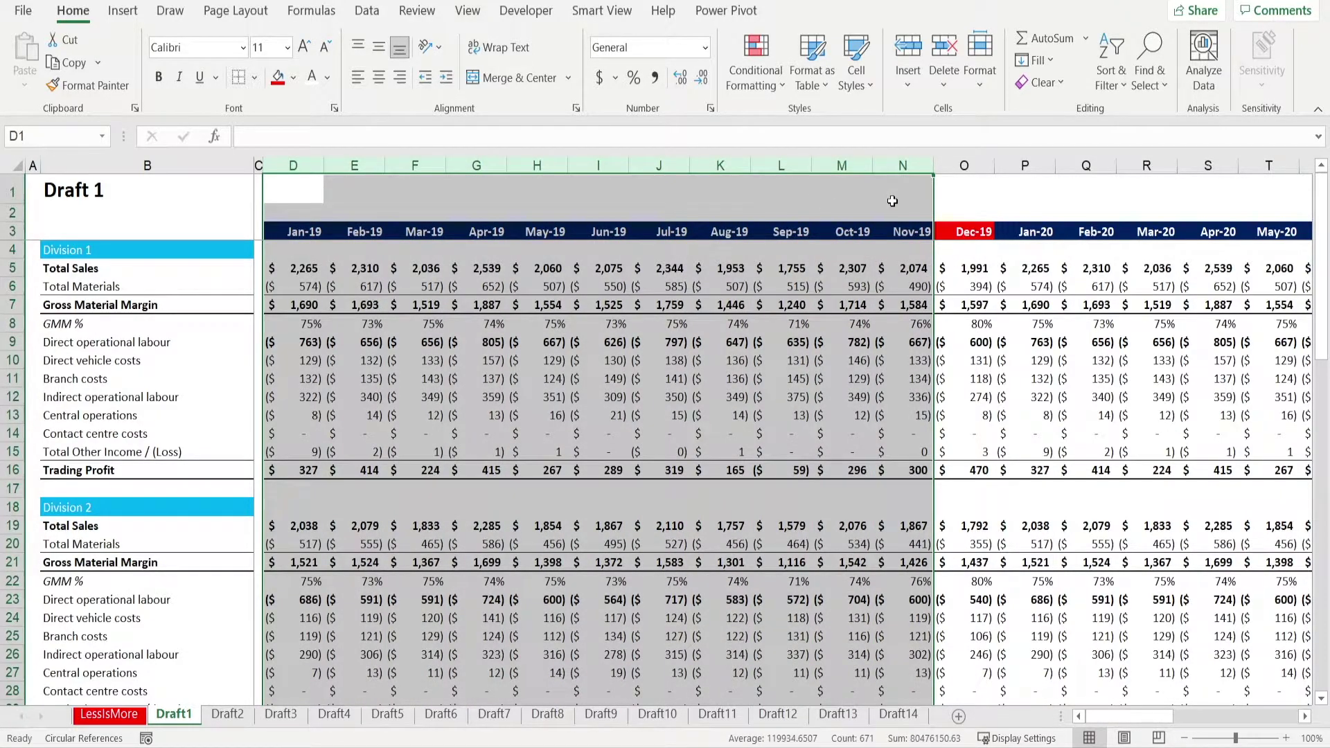
{"action": "right_click", "coordinate": [903, 169]}
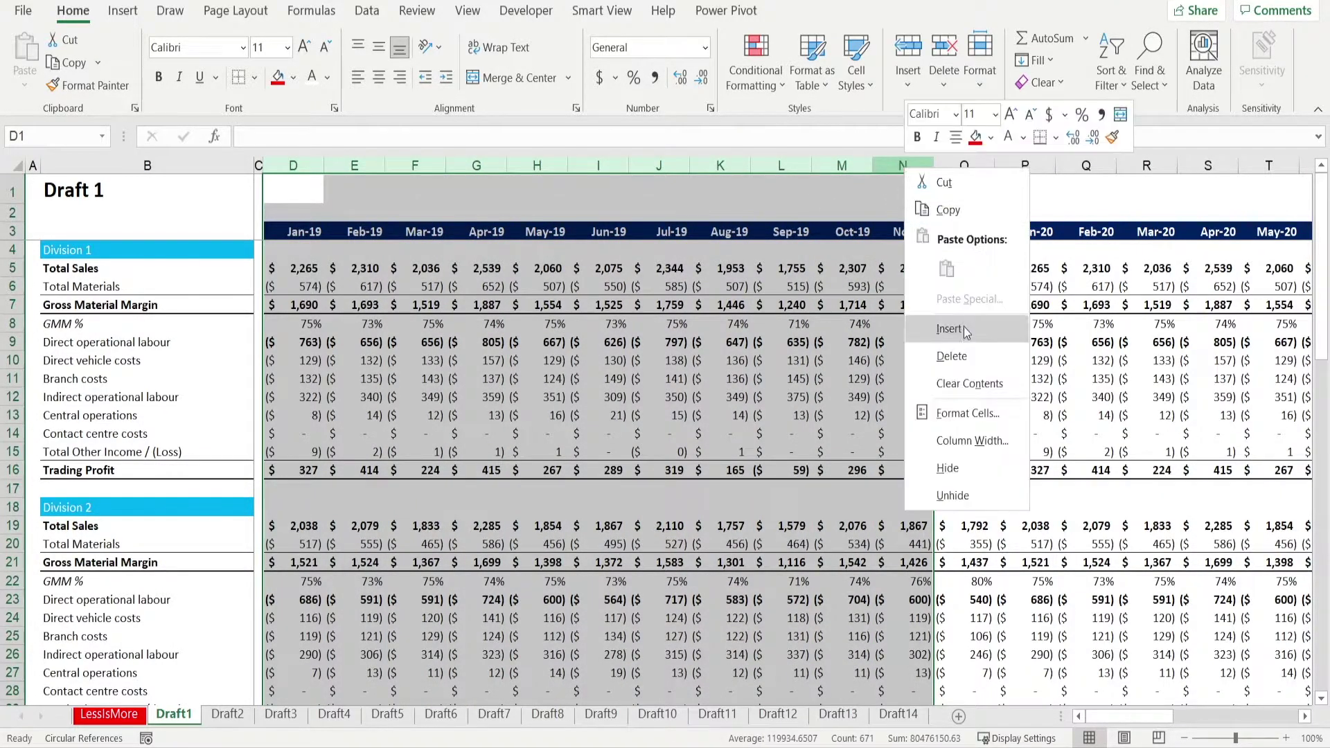
{"action": "left_click", "coordinate": [950, 468]}
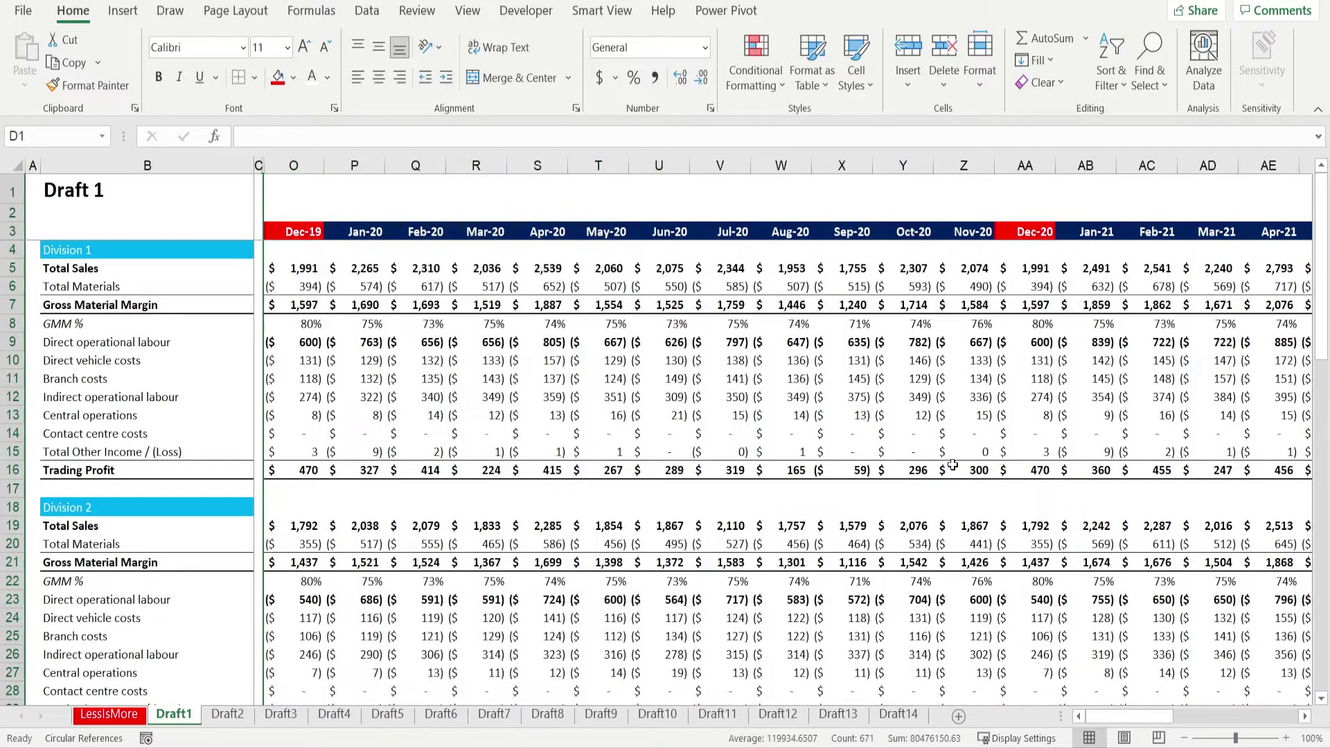
{"action": "left_click", "coordinate": [444, 367]}
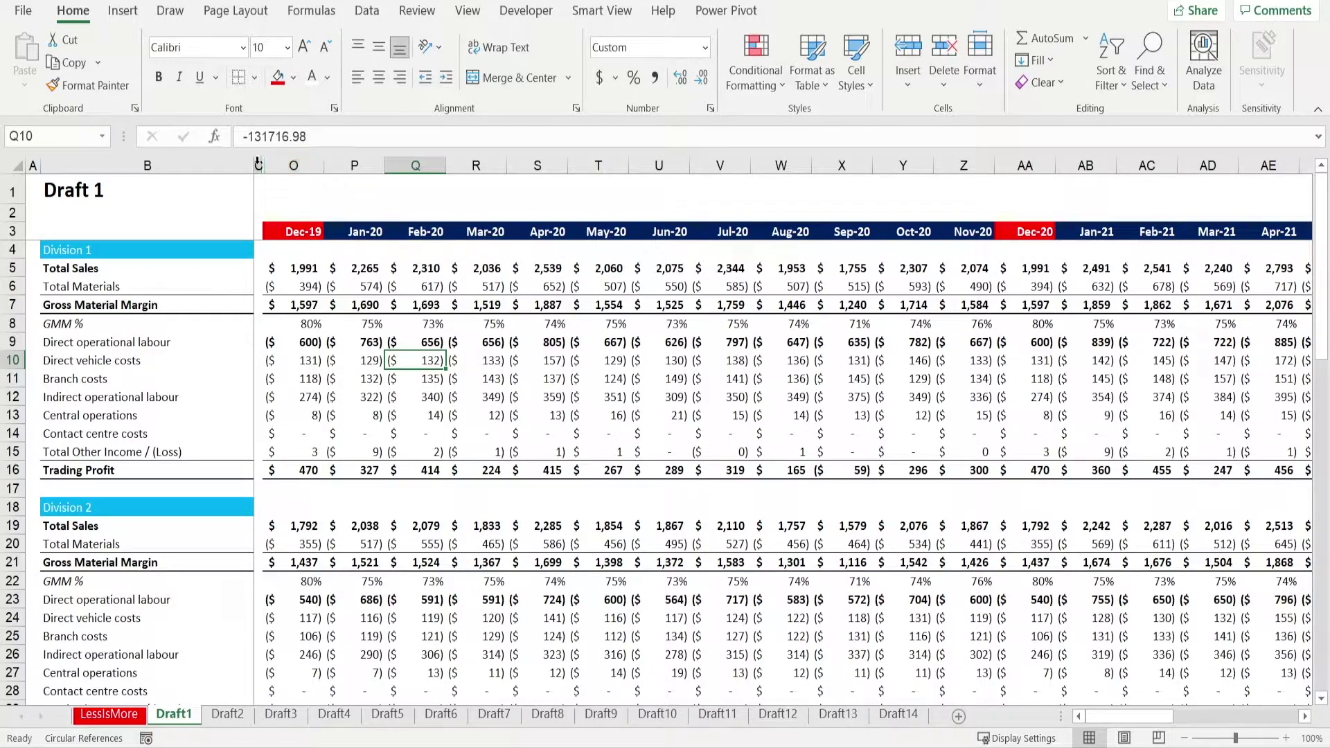
Unhide the Jan-19 to Nov-19 columns via C:O, then reselect columns D:N.
{"action": "left_click_drag", "start_coordinate": [258, 163], "coordinate": [284, 158]}
{"action": "right_click", "coordinate": [284, 165]}
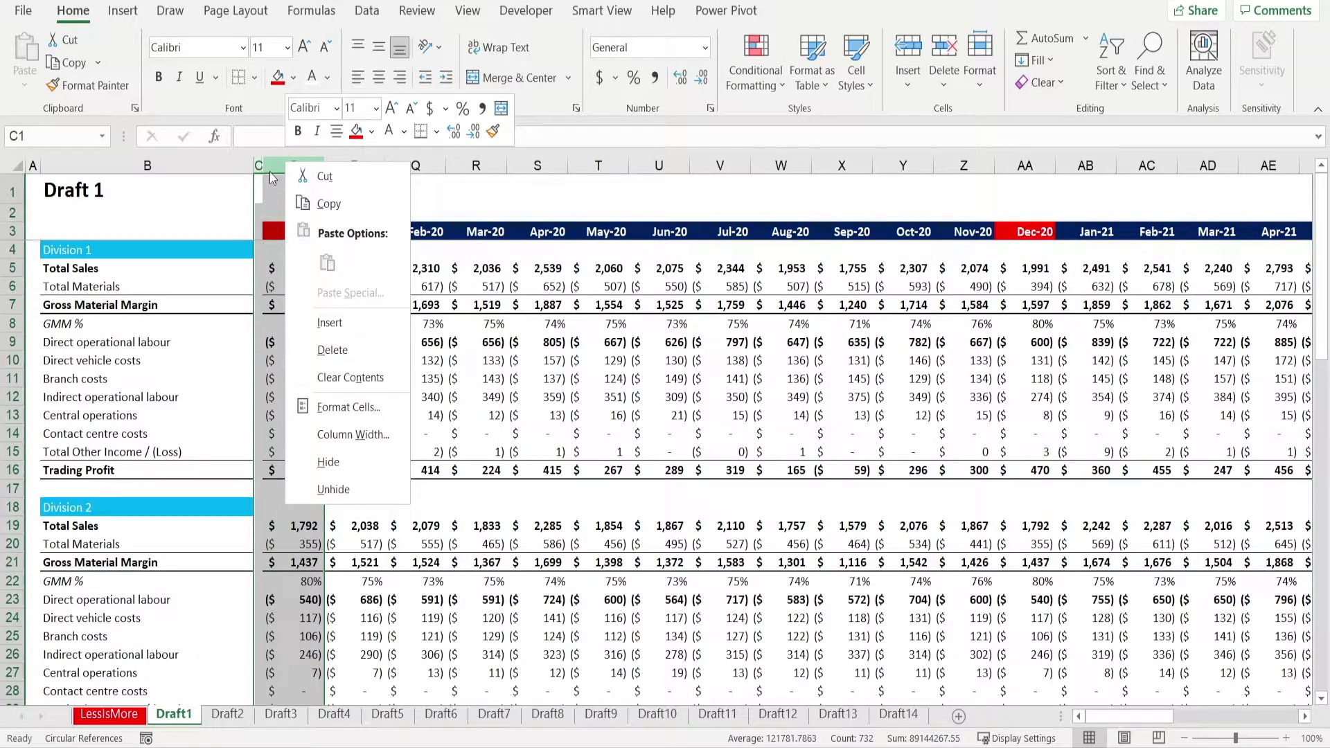
{"action": "left_click", "coordinate": [311, 488]}
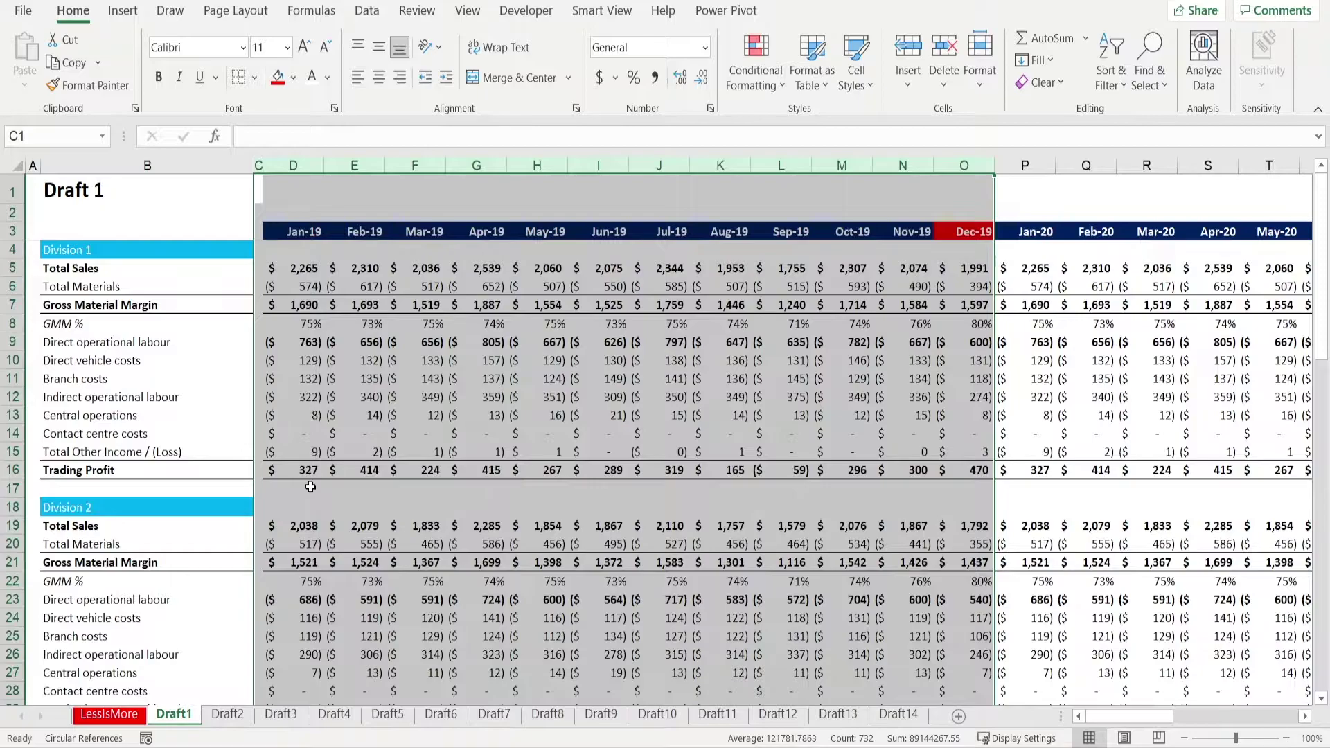
{"action": "left_click", "coordinate": [368, 429]}
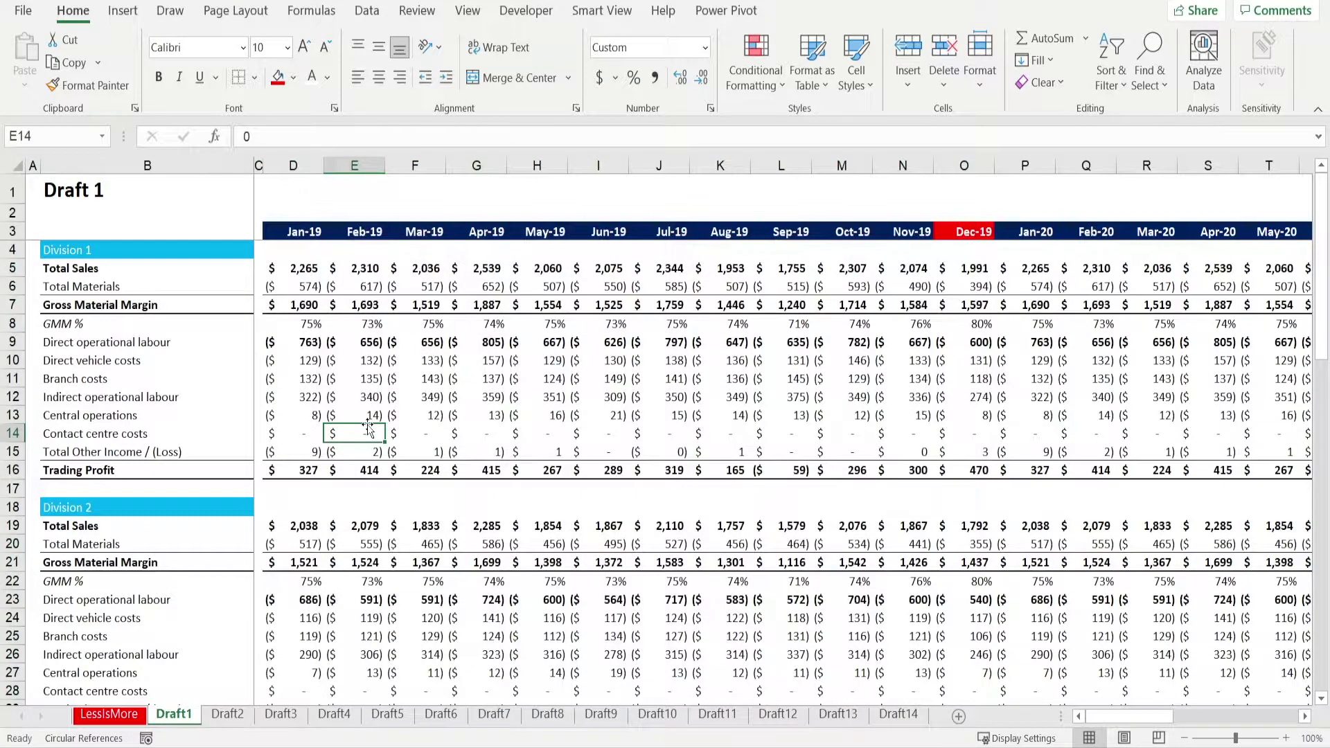
{"action": "left_click", "coordinate": [304, 157]}
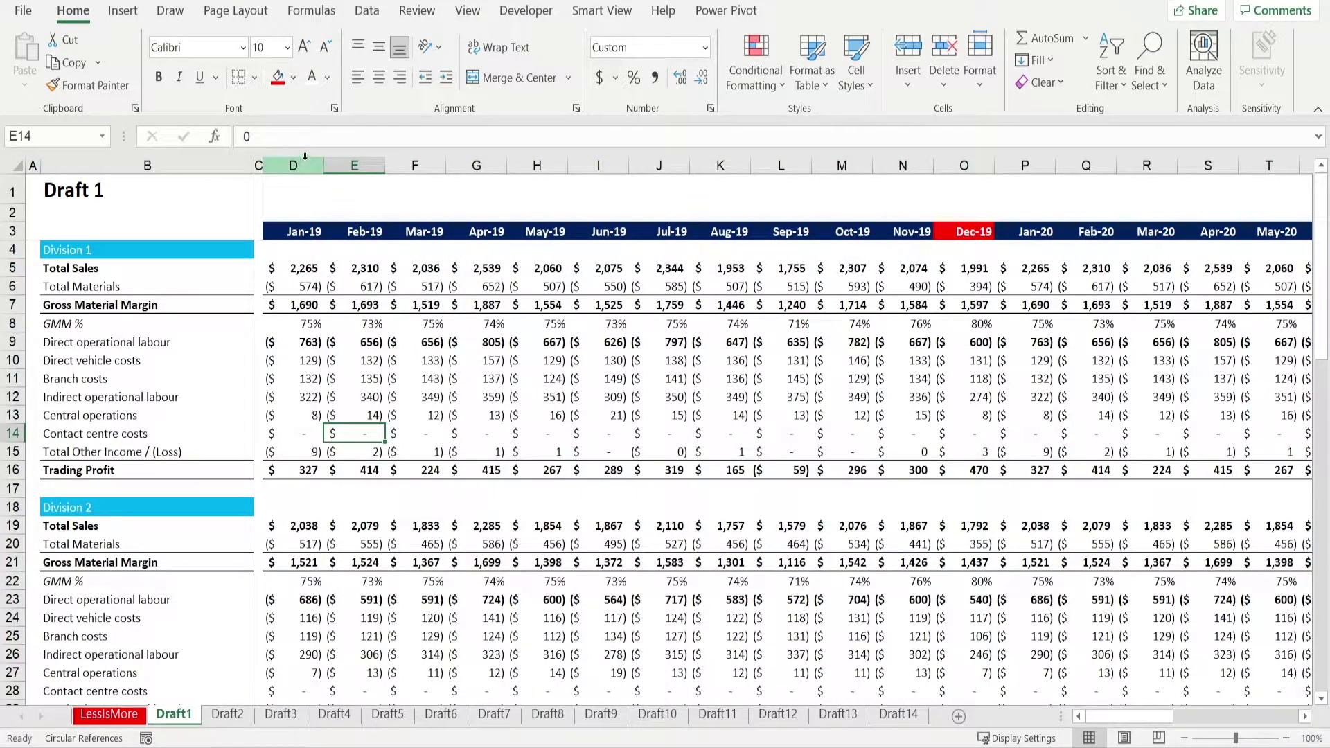
{"action": "left_click_drag", "start_coordinate": [305, 157], "coordinate": [891, 192]}
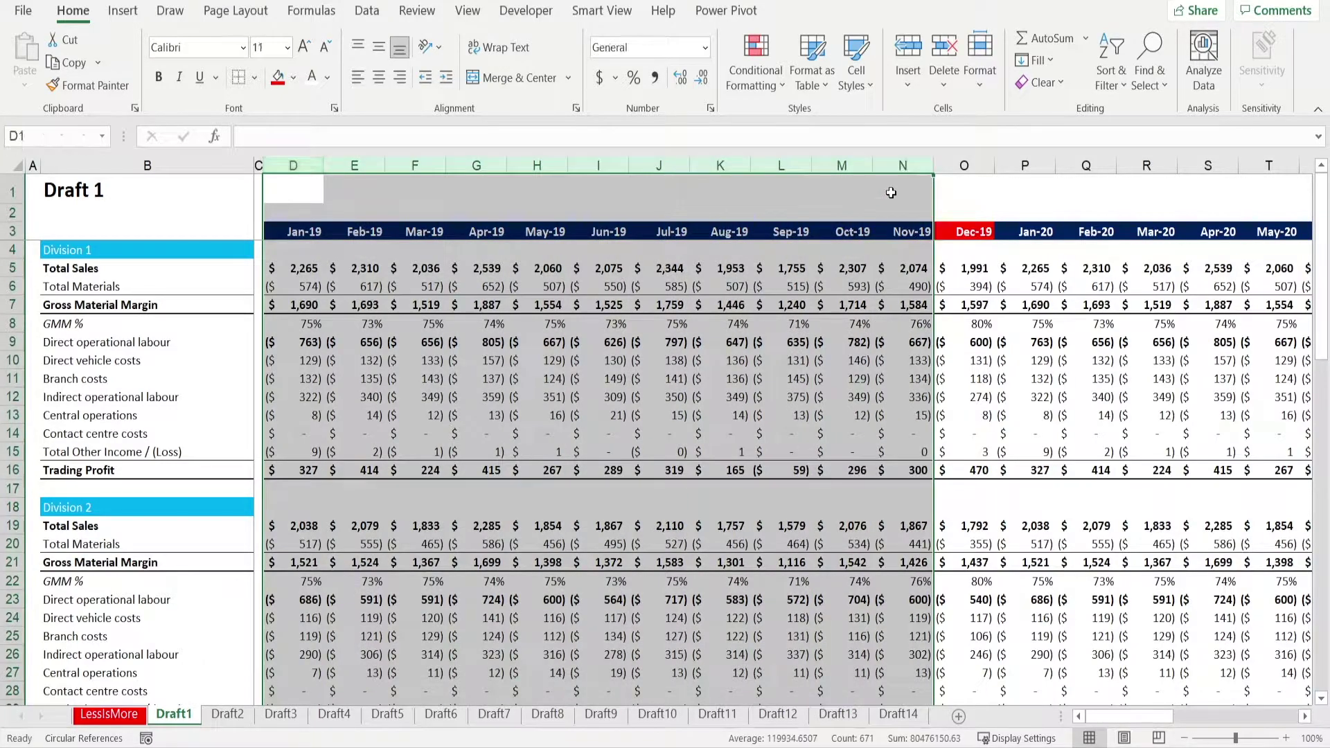
Group the Jan-19 to Nov-19 columns with Data > Group, then collapse and re-expand the group.
{"action": "left_click", "coordinate": [367, 11]}
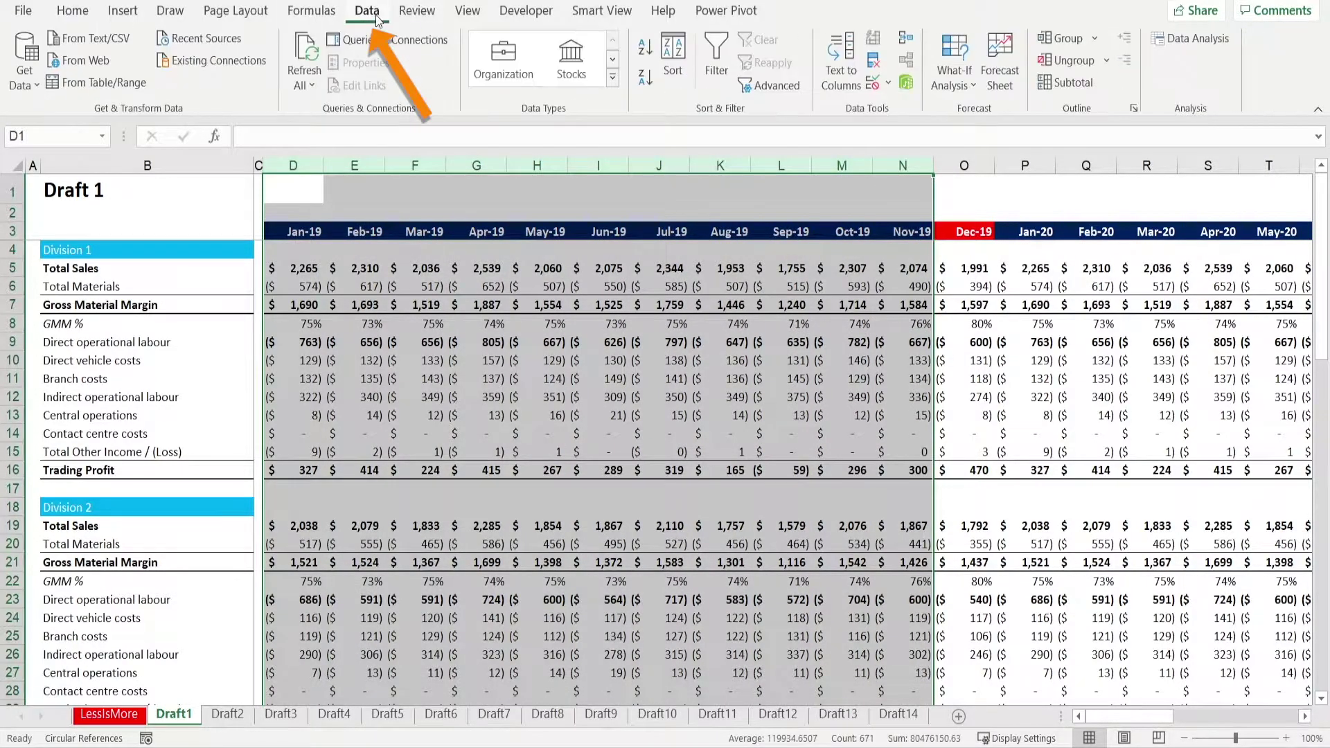
{"action": "left_click", "coordinate": [1058, 38]}
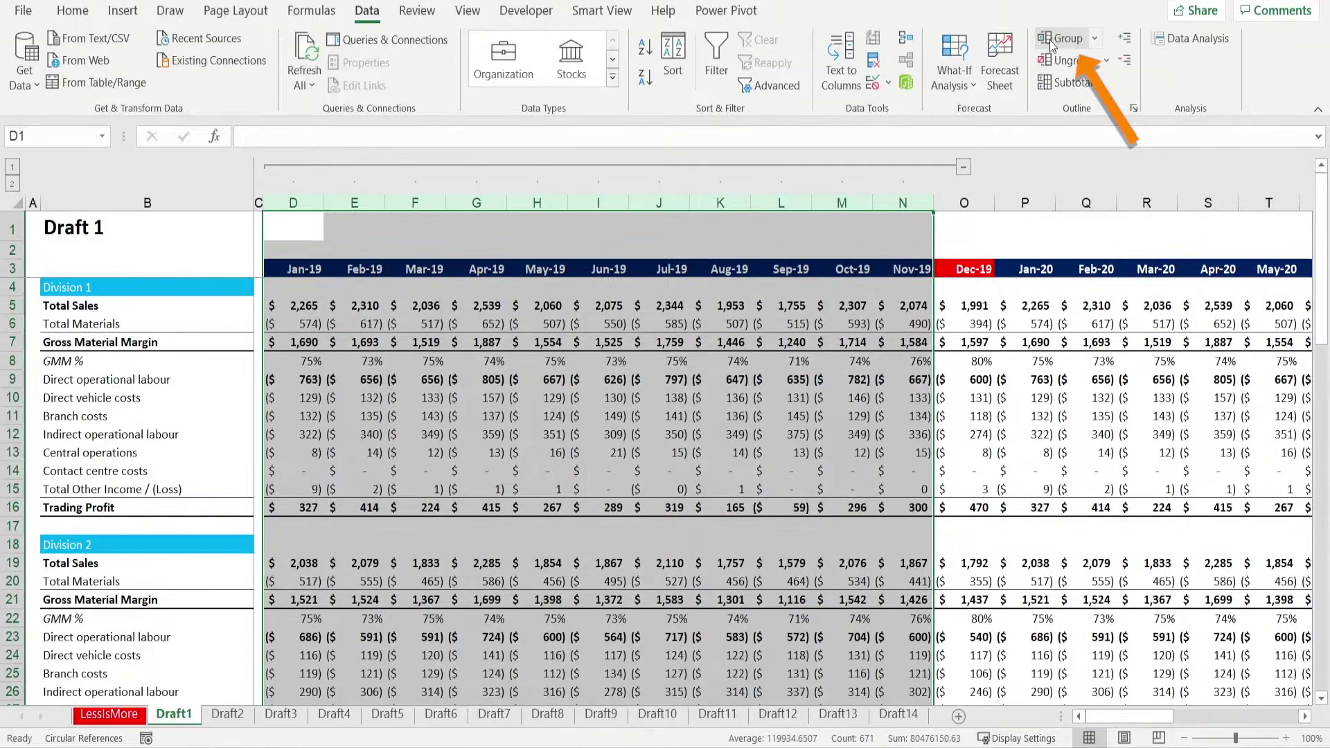
{"action": "left_click", "coordinate": [963, 167]}
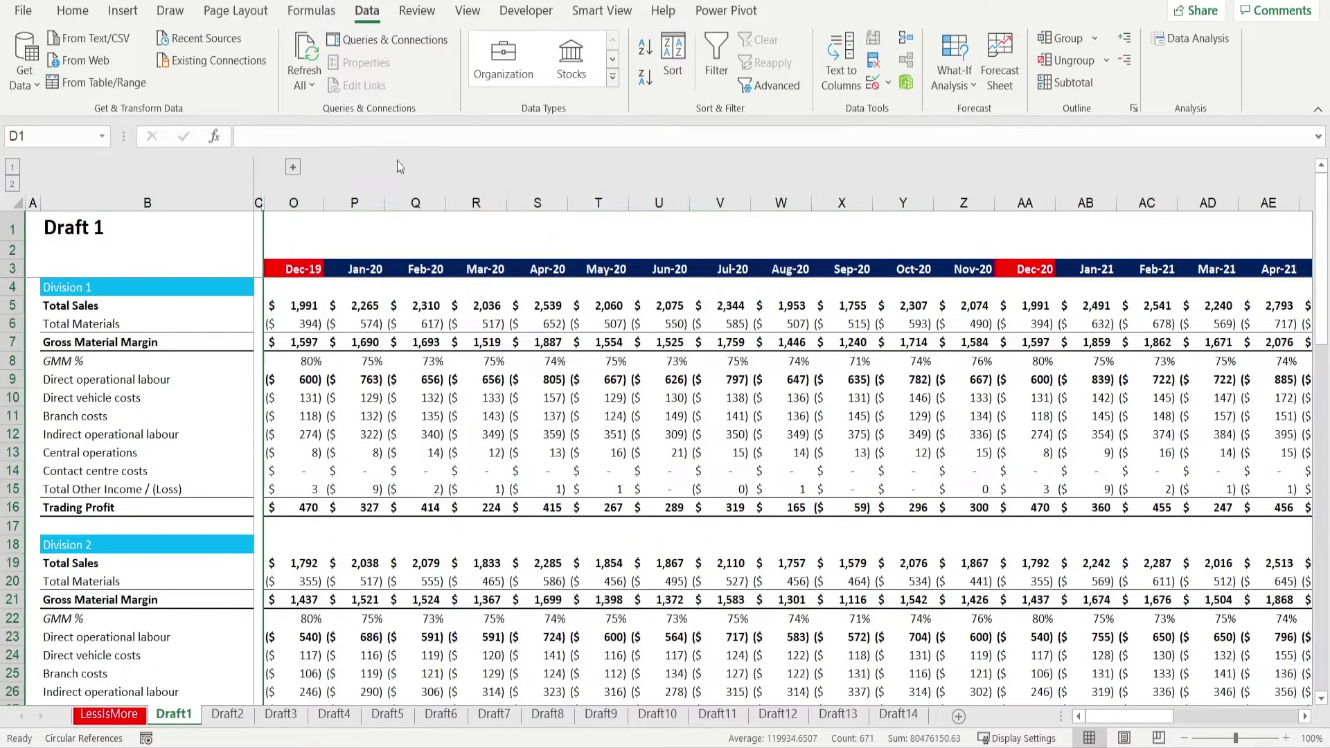
{"action": "left_click", "coordinate": [291, 167]}
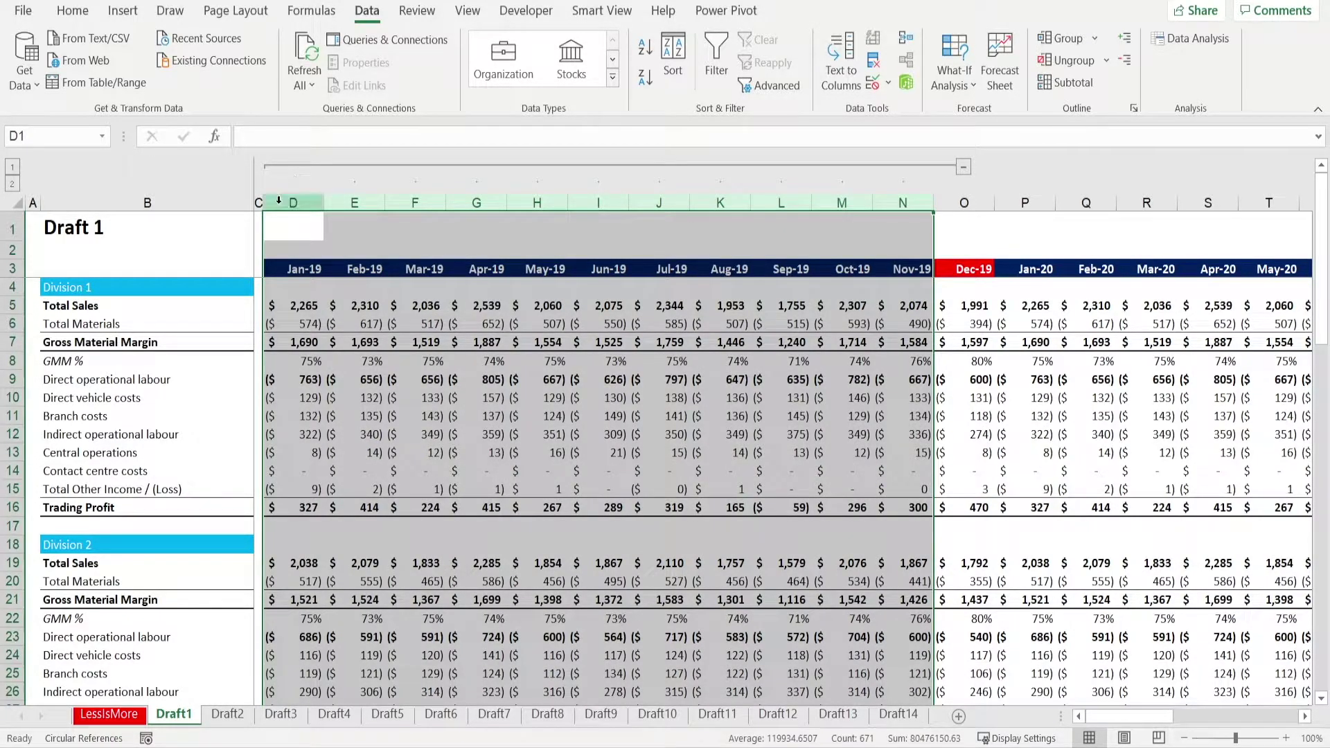
Group the Jan-20 to Nov-20 columns, then repeat with F4 for Jan-21 to Nov-21.
{"action": "left_click_drag", "start_coordinate": [1039, 205], "coordinate": [1196, 223]}
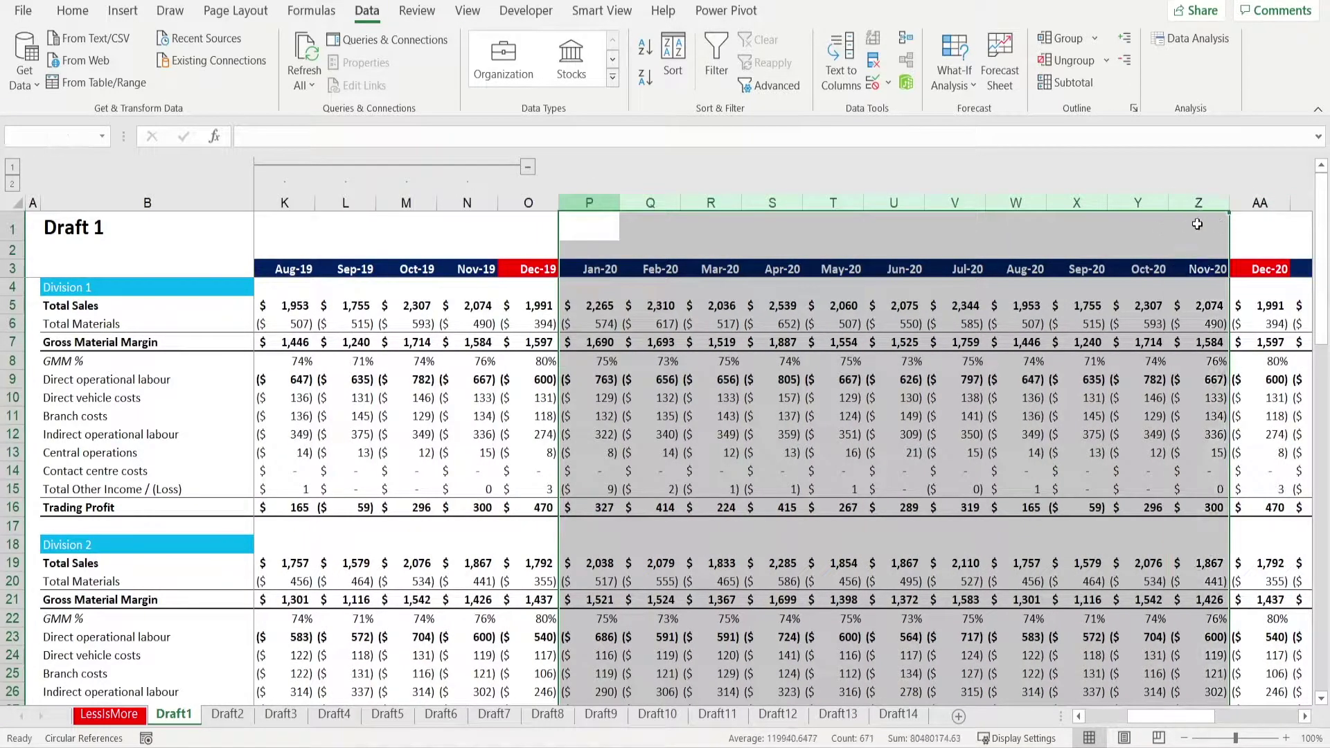
{"action": "left_click", "coordinate": [1060, 40]}
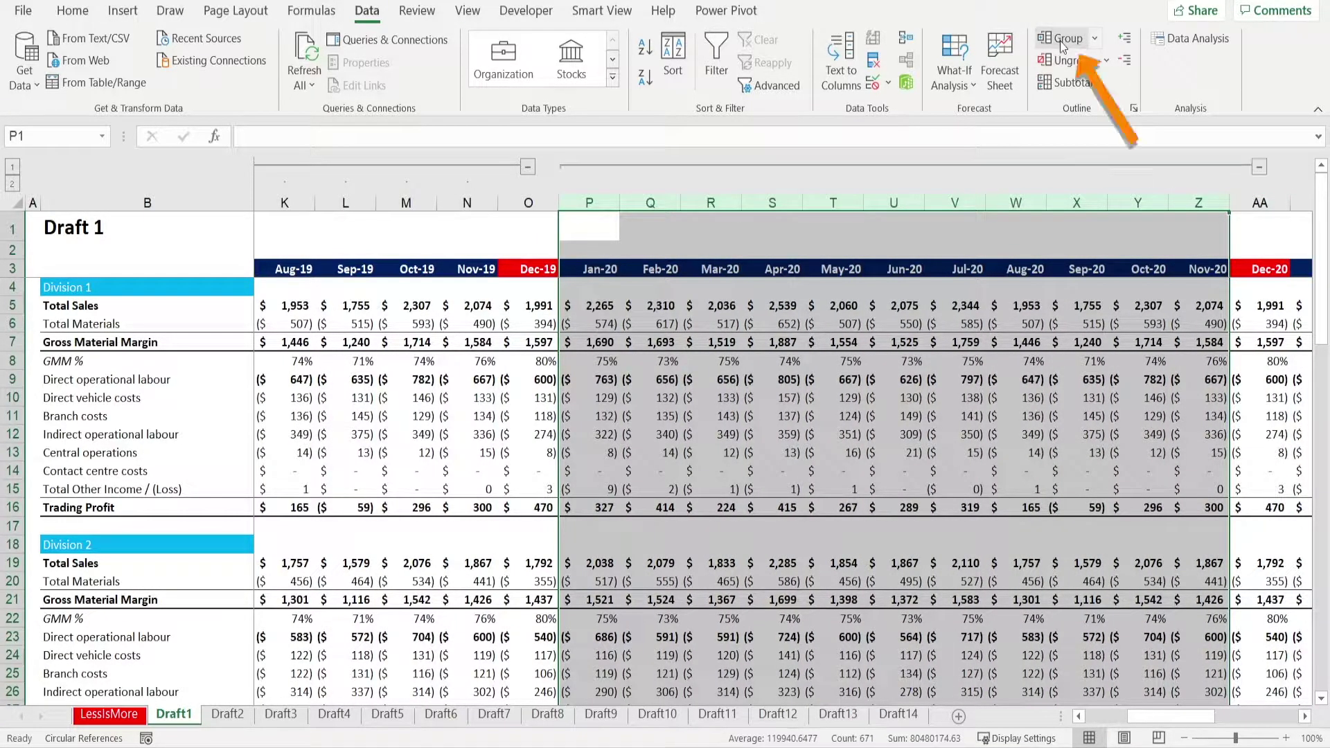
{"action": "left_click_drag", "start_coordinate": [1176, 719], "coordinate": [1256, 718]}
{"action": "left_click_drag", "start_coordinate": [350, 203], "coordinate": [977, 201]}
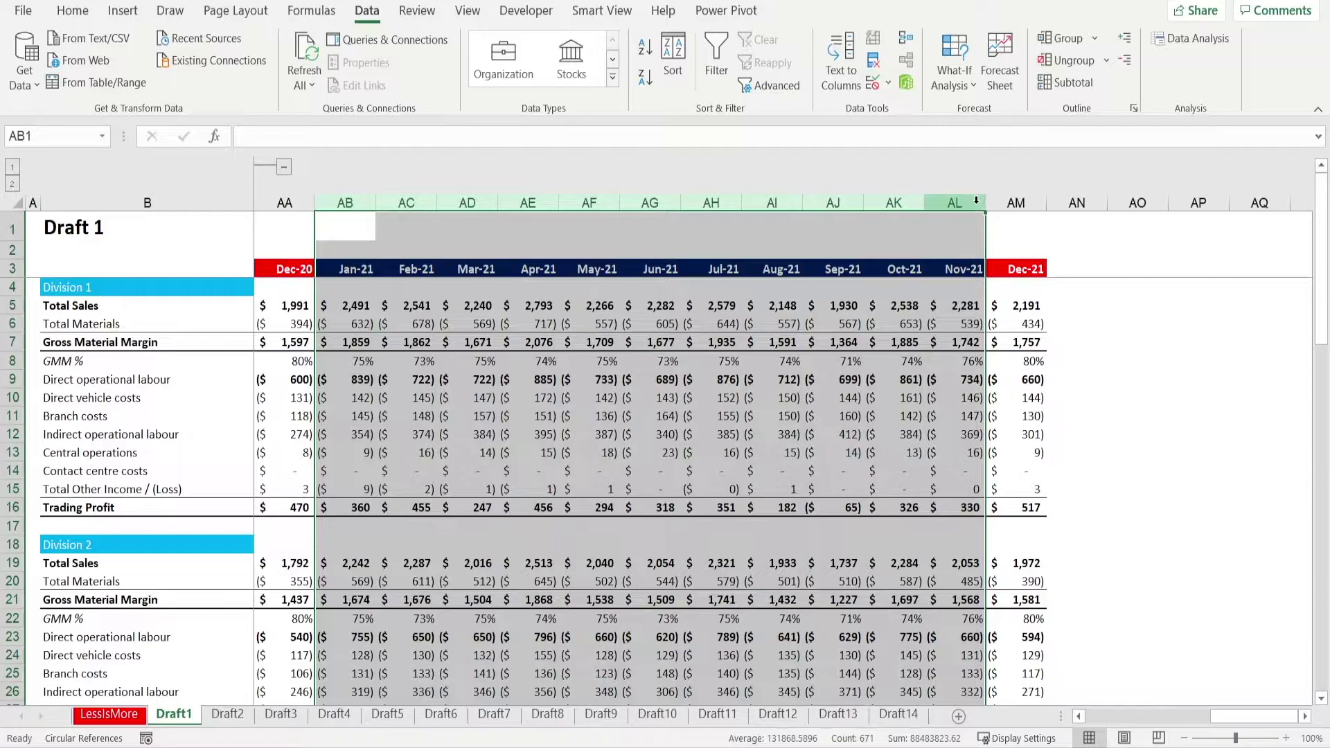
{"action": "key", "text": "F4"}
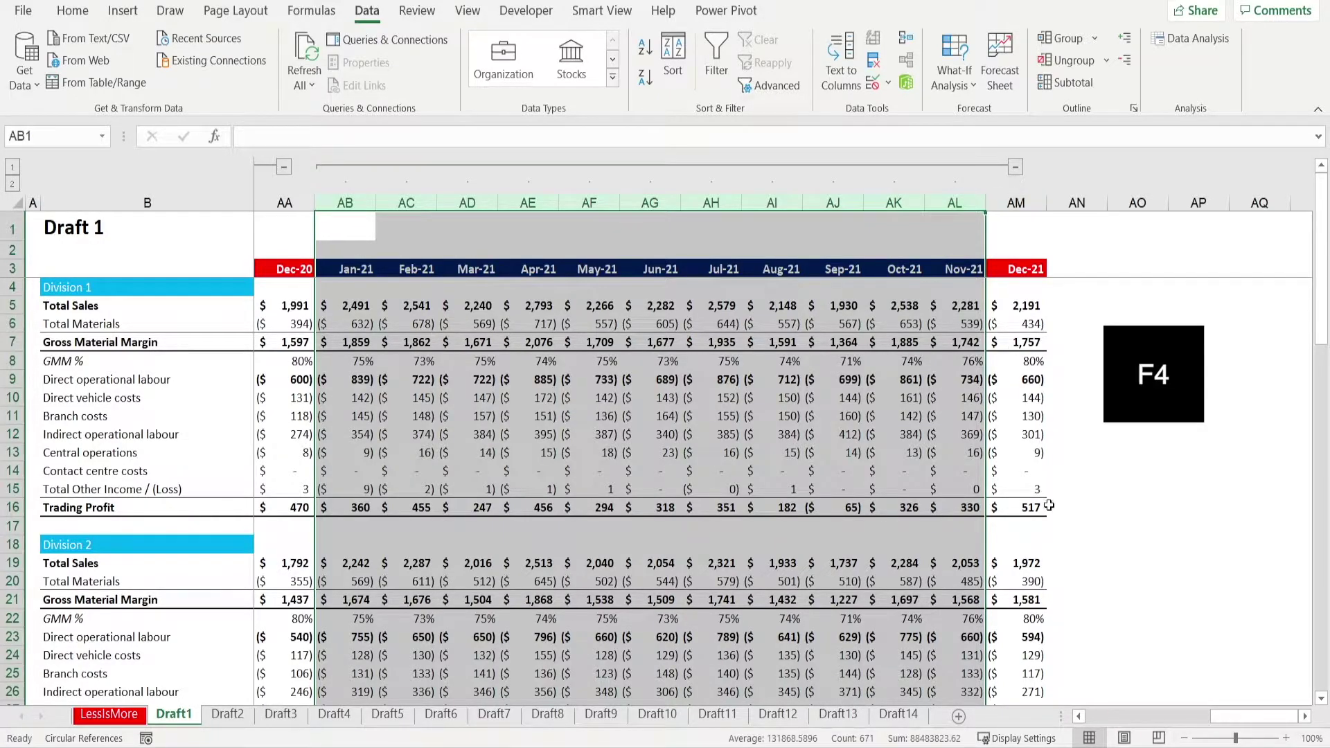
Toggle the column outline between levels 1 and 2, ending with only Dec-19, Dec-20 and Dec-21 visible.
{"action": "left_click", "coordinate": [14, 170]}
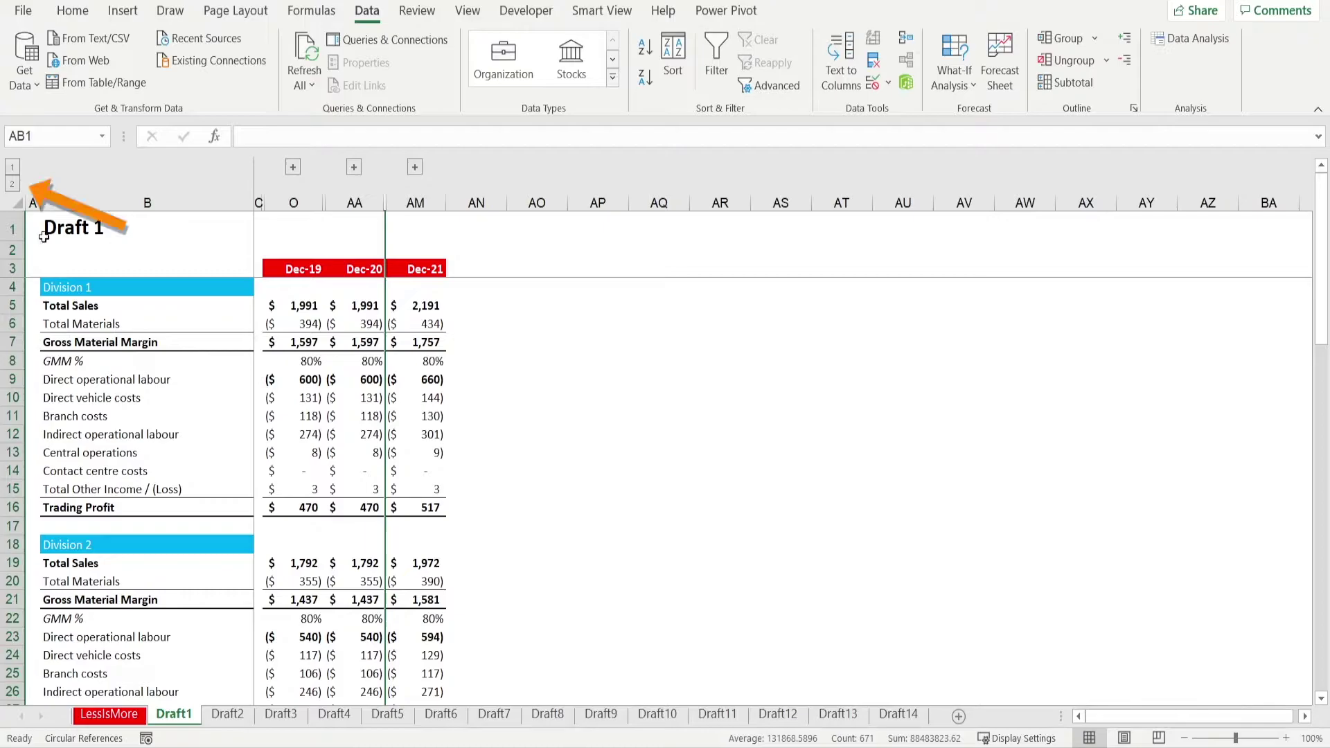
{"action": "left_click", "coordinate": [13, 185]}
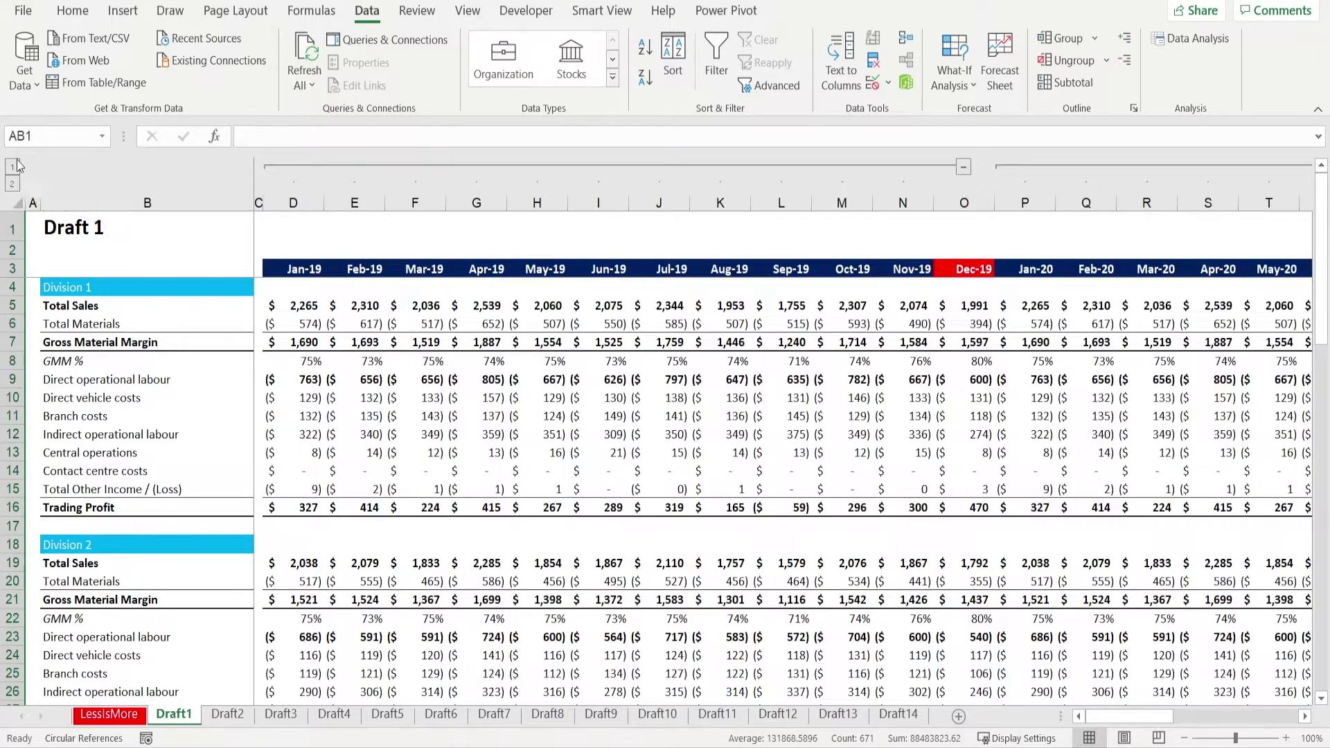
{"action": "left_click", "coordinate": [15, 167]}
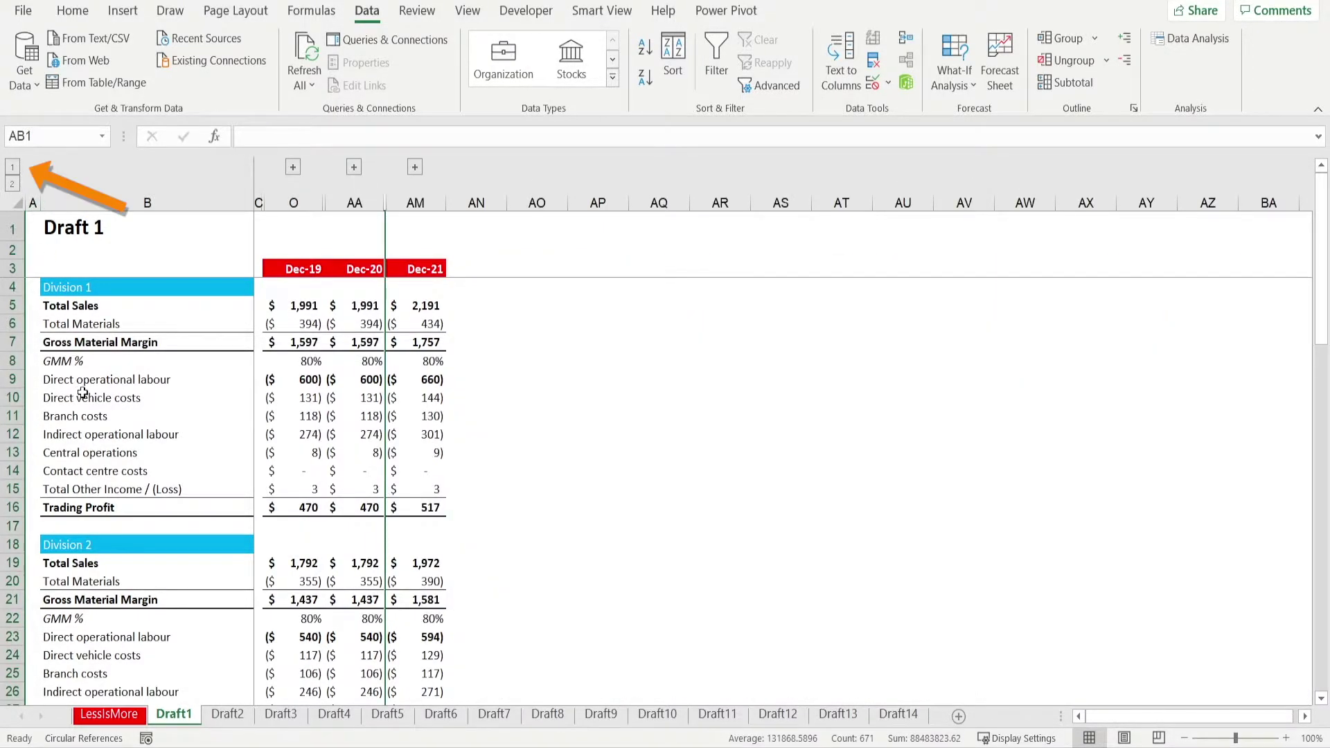
Group the detail rows of Divisions 1–3 (rows 6–15, 20–29, 34–43).
{"action": "left_click_drag", "start_coordinate": [10, 324], "coordinate": [36, 486]}
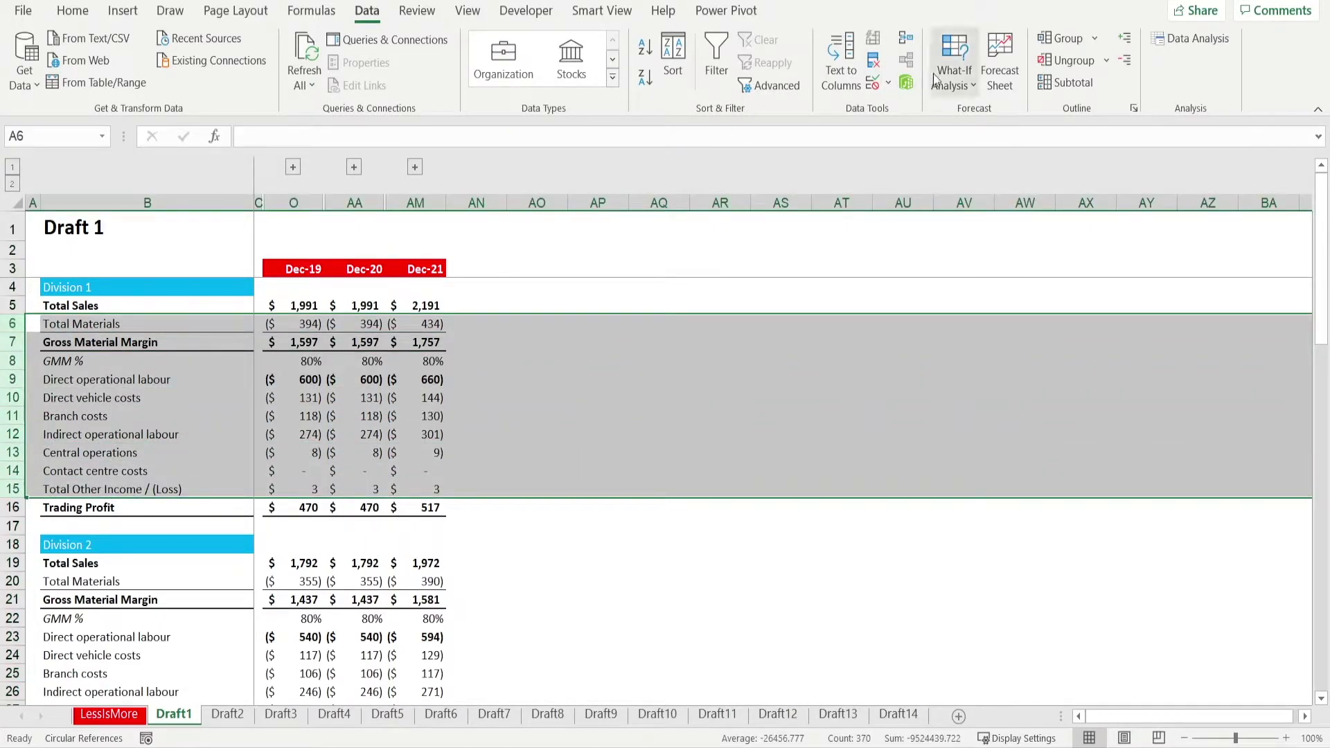
{"action": "left_click", "coordinate": [1047, 42]}
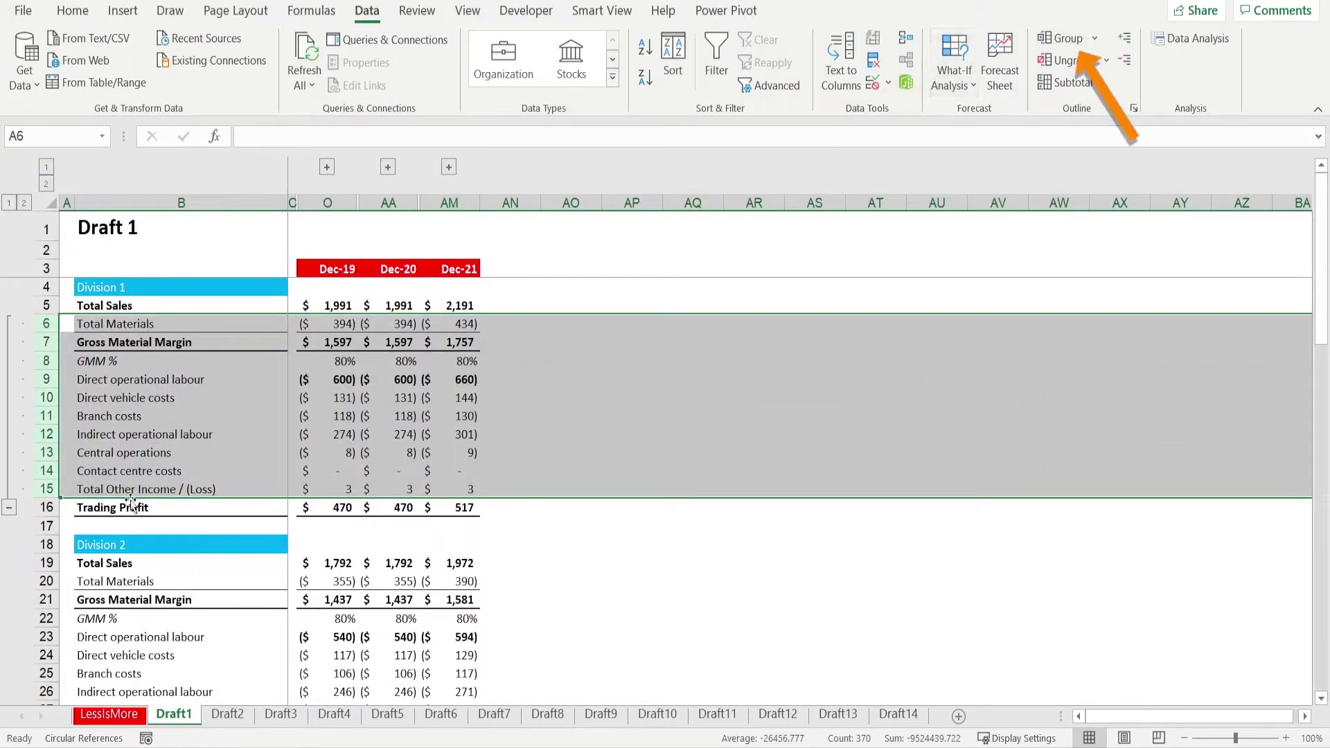
{"action": "scroll", "coordinate": [28, 515], "scroll_direction": "down", "scroll_amount": 3}
{"action": "left_click_drag", "start_coordinate": [46, 415], "coordinate": [67, 579]}
{"action": "key", "text": "F4"}
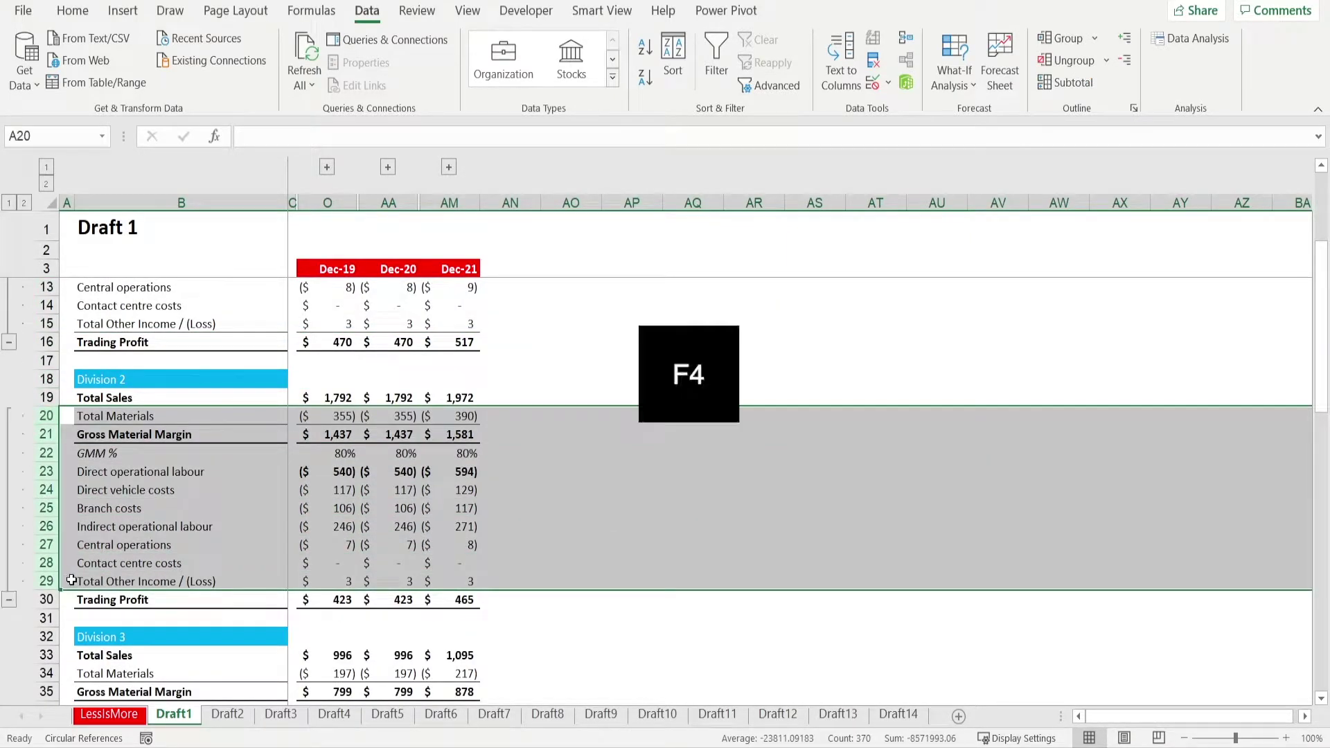
{"action": "scroll", "coordinate": [67, 579], "scroll_direction": "down", "scroll_amount": 4}
{"action": "left_click_drag", "start_coordinate": [46, 452], "coordinate": [55, 618]}
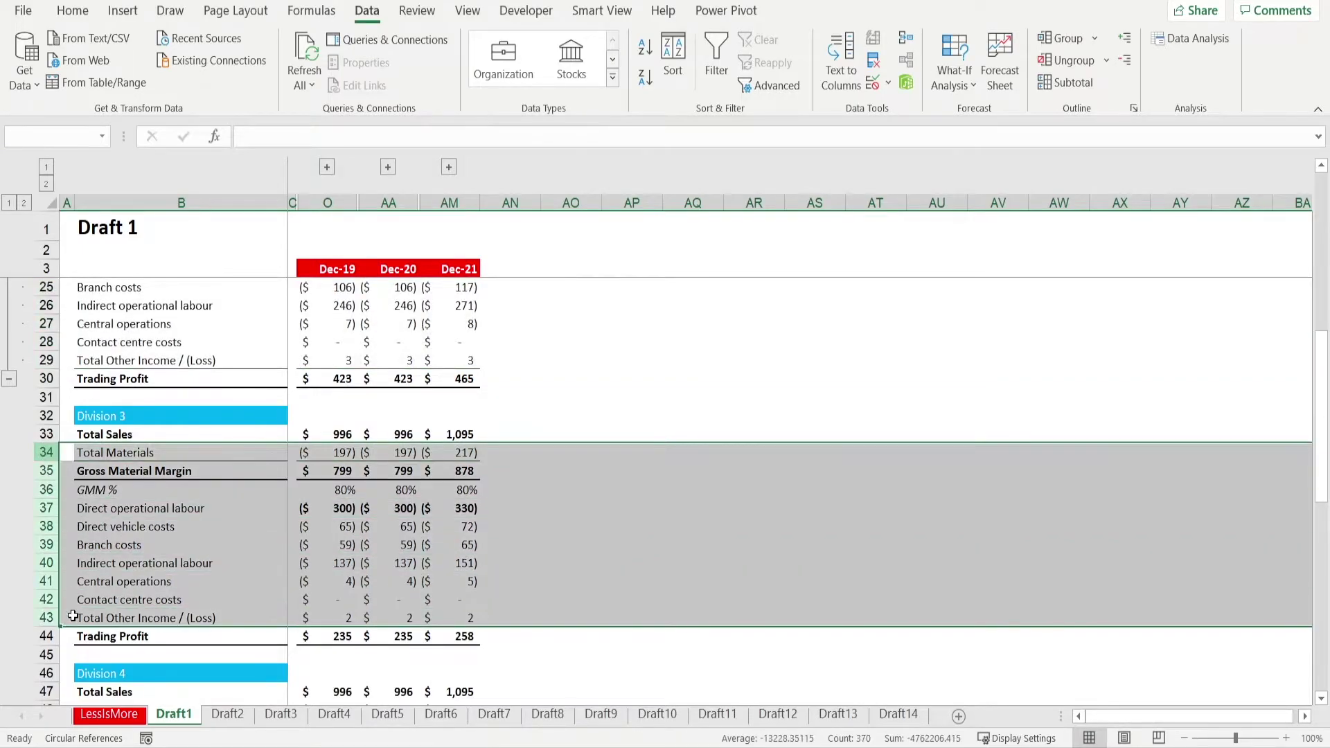
{"action": "key", "text": "F4"}
Group Division 4 (rows 48–57) and Division 5 detail rows, then collapse rows to outline level 1.
{"action": "scroll", "coordinate": [70, 601], "scroll_direction": "down", "scroll_amount": 3}
{"action": "left_click_drag", "start_coordinate": [46, 545], "coordinate": [70, 653]}
{"action": "key", "text": "F4"}
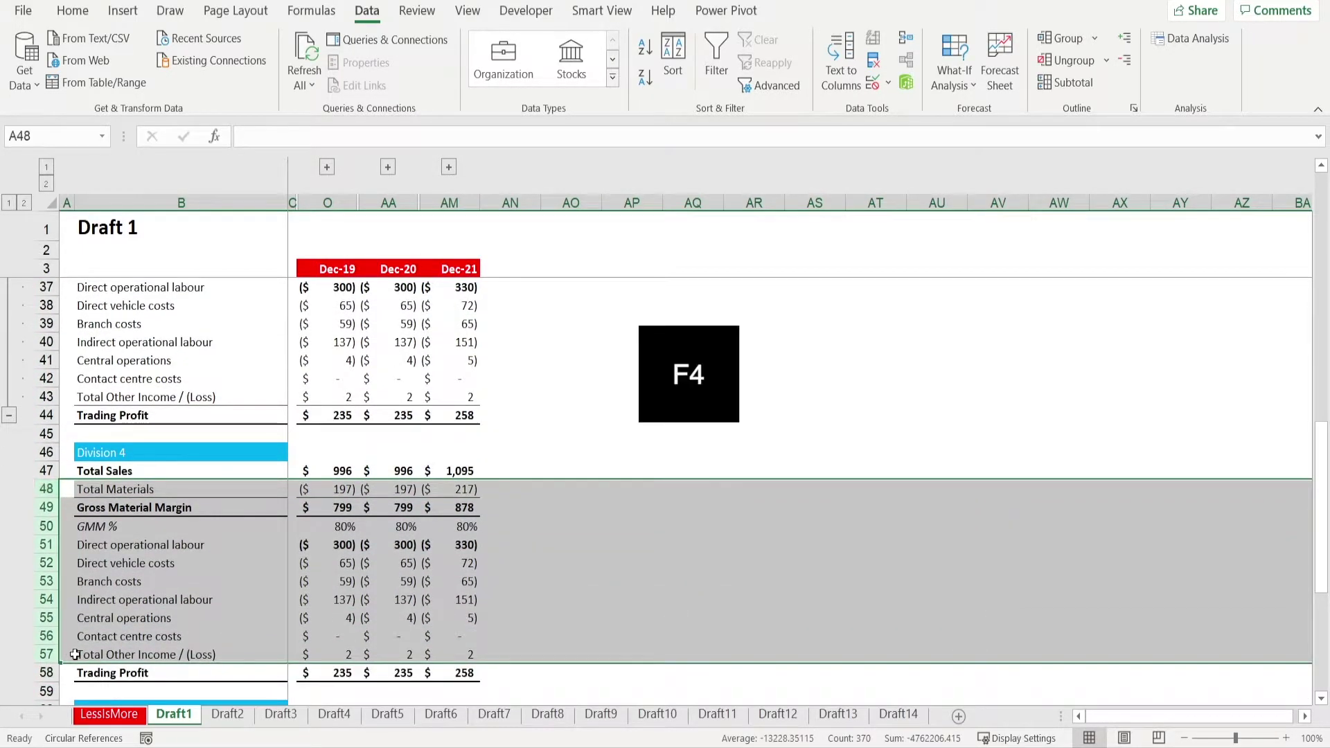
{"action": "scroll", "coordinate": [72, 652], "scroll_direction": "down", "scroll_amount": 5}
{"action": "scroll", "coordinate": [80, 644], "scroll_direction": "up", "scroll_amount": 4}
{"action": "scroll", "coordinate": [76, 623], "scroll_direction": "down", "scroll_amount": 5}
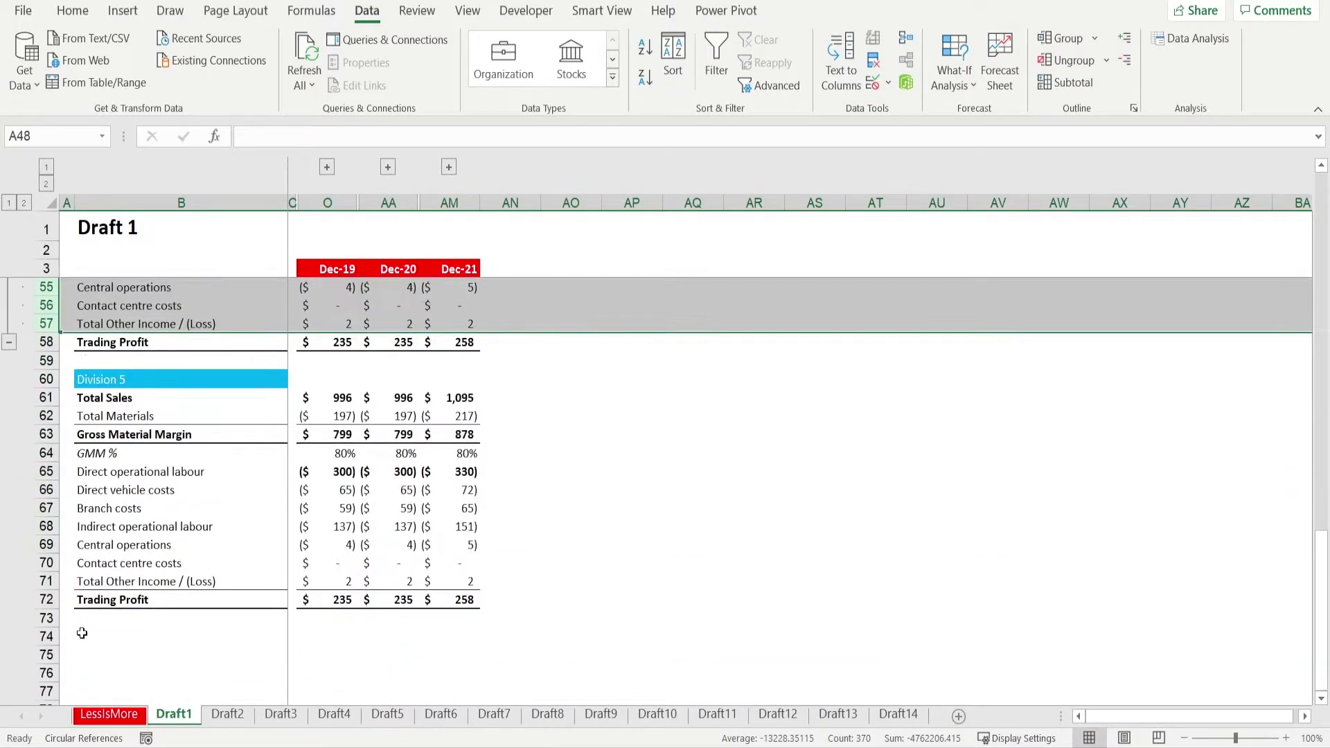
{"action": "left_click_drag", "start_coordinate": [46, 416], "coordinate": [55, 582]}
{"action": "key", "text": "F4"}
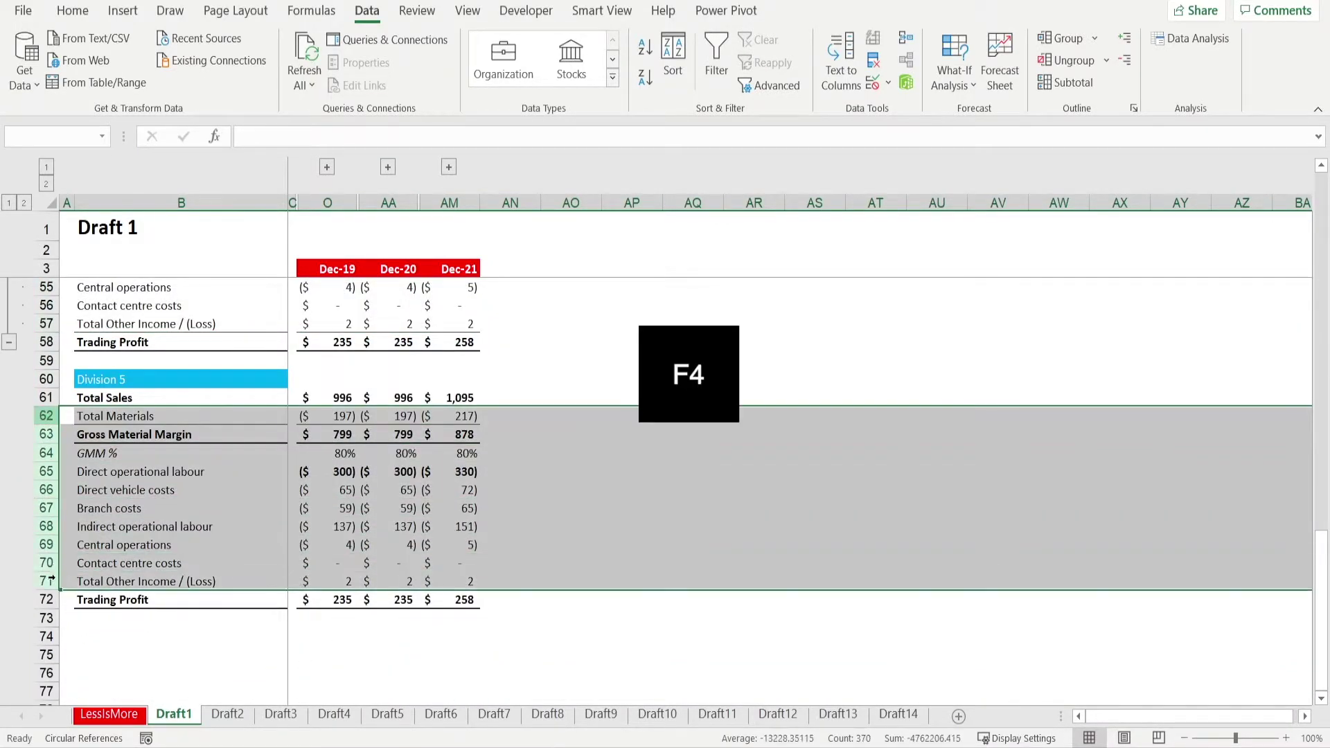
{"action": "left_click", "coordinate": [9, 202]}
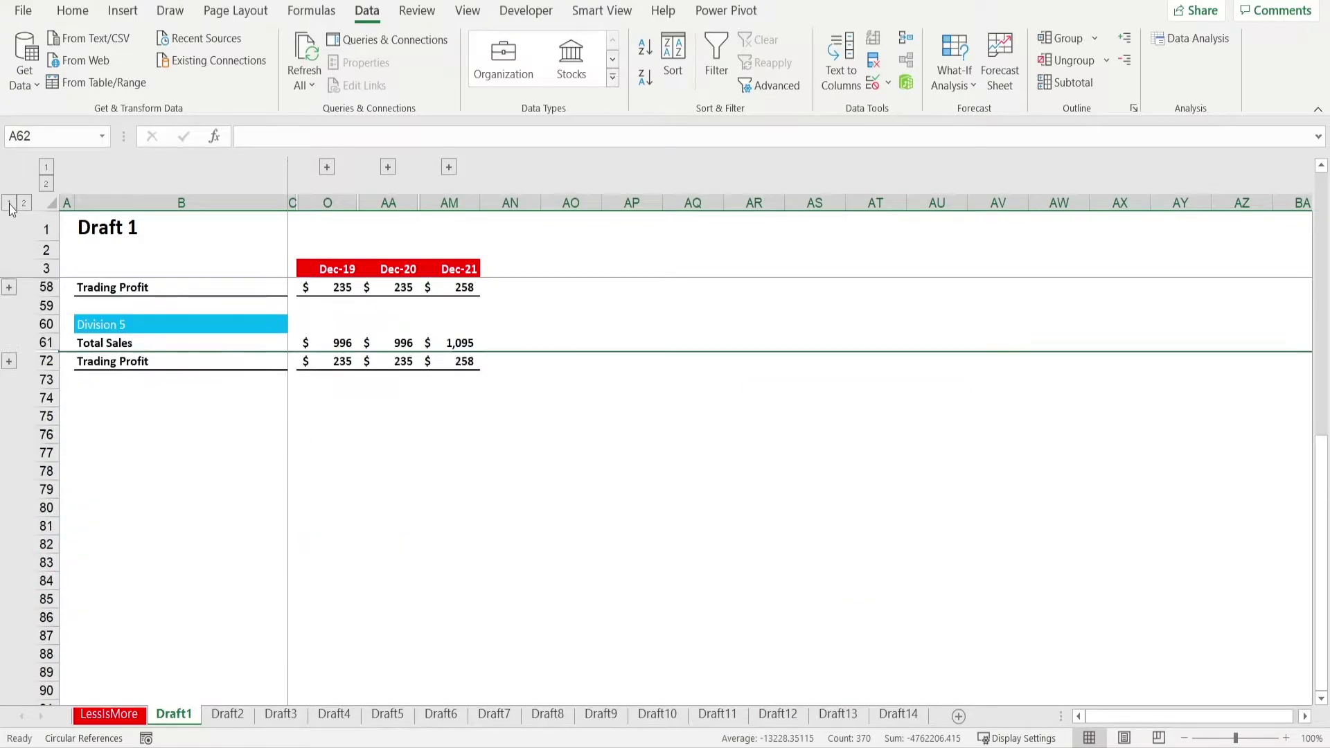
{"action": "scroll", "coordinate": [413, 471], "scroll_direction": "up", "scroll_amount": 5}
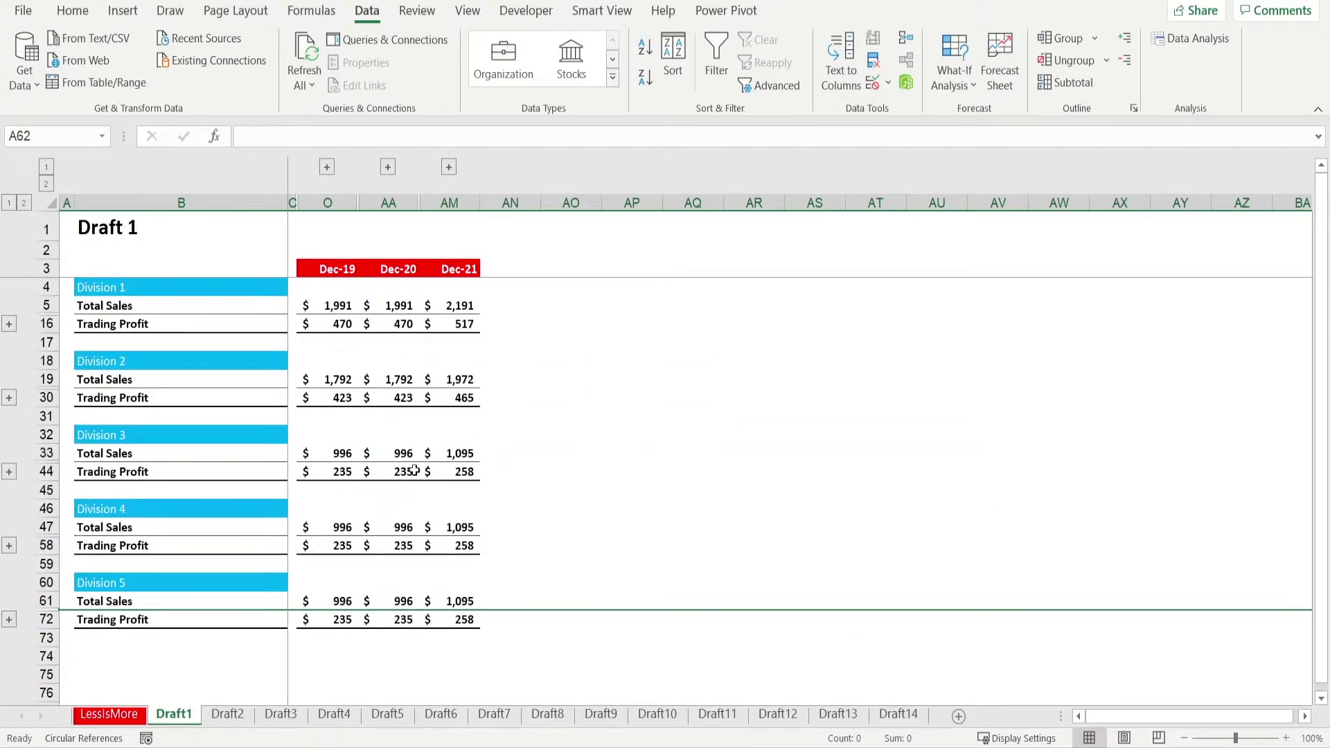
Switch between sheets, briefly grouping Draft14 and Draft2 with Draft1, ending on Draft2 alone.
{"action": "left_click", "coordinate": [227, 713]}
{"action": "left_click", "coordinate": [174, 713]}
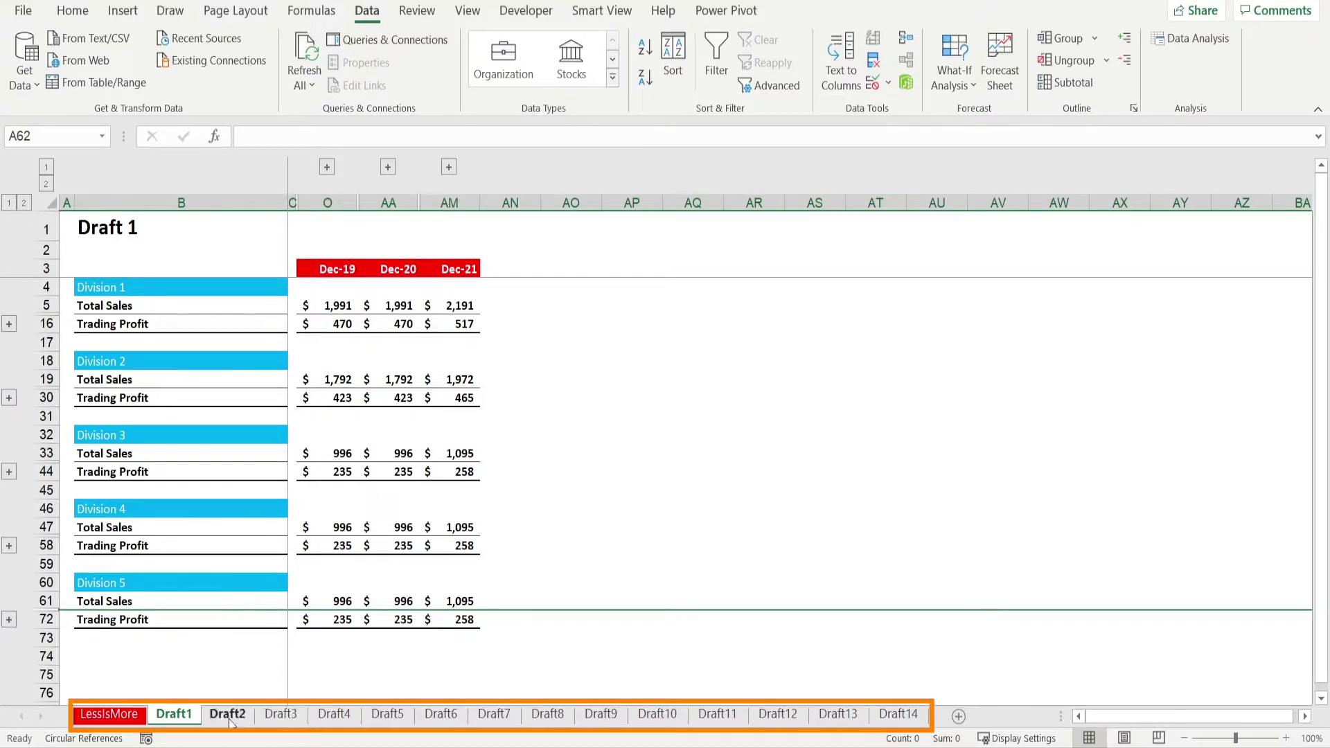
{"action": "left_click", "coordinate": [913, 718], "text": "ctrl"}
{"action": "left_click", "coordinate": [913, 720], "text": "ctrl"}
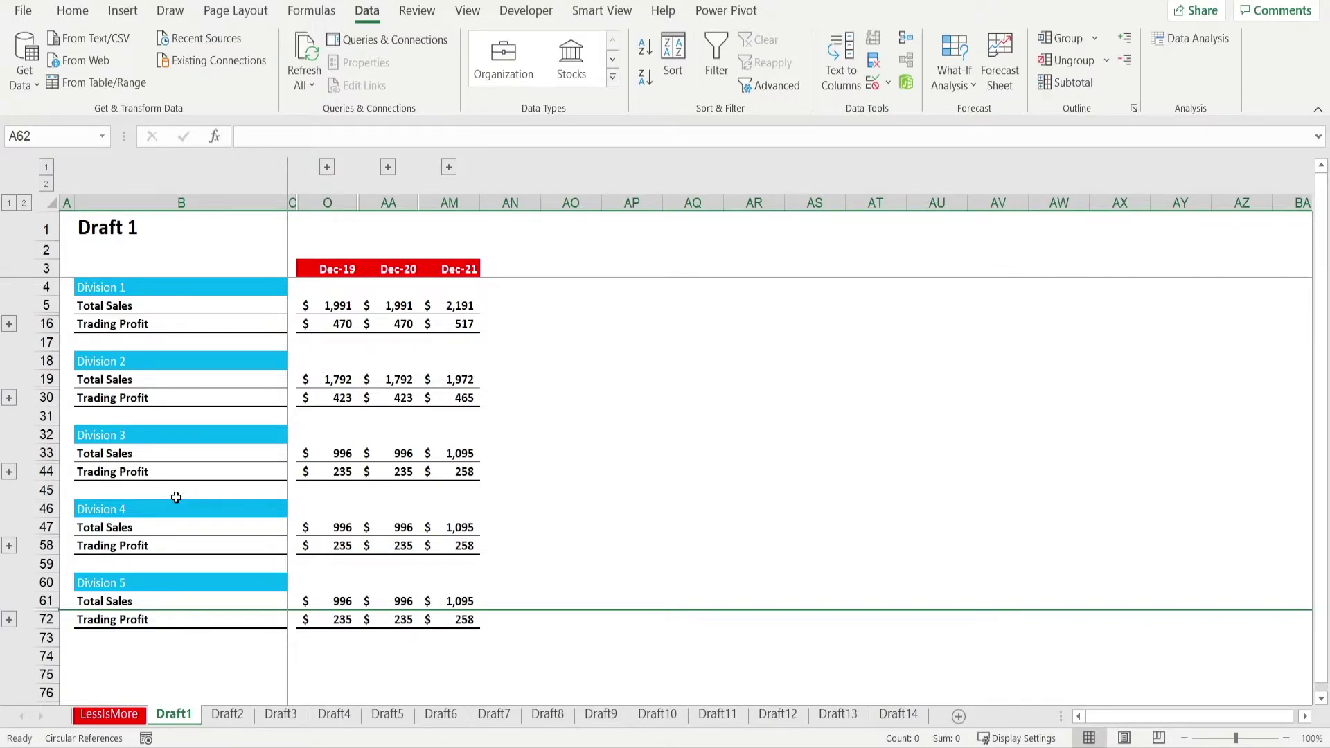
{"action": "left_click", "coordinate": [229, 715], "text": "ctrl"}
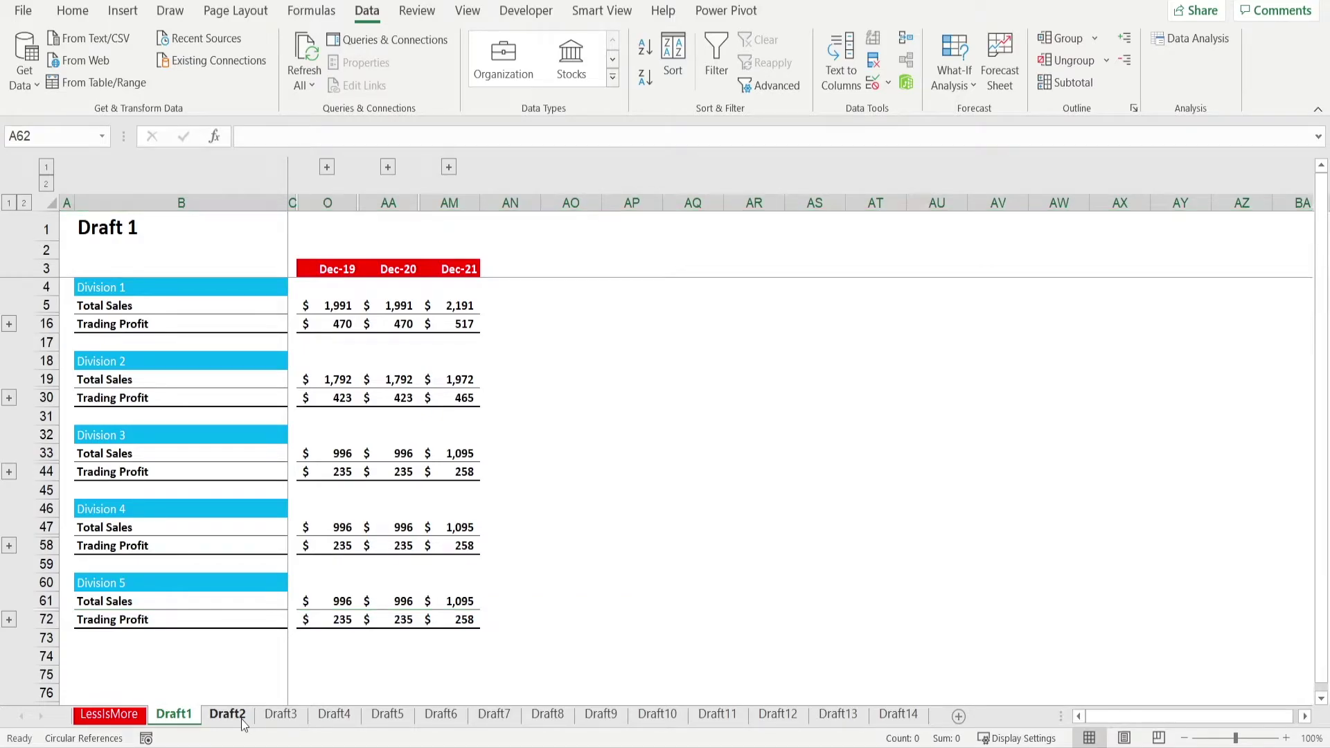
{"action": "left_click", "coordinate": [244, 723]}
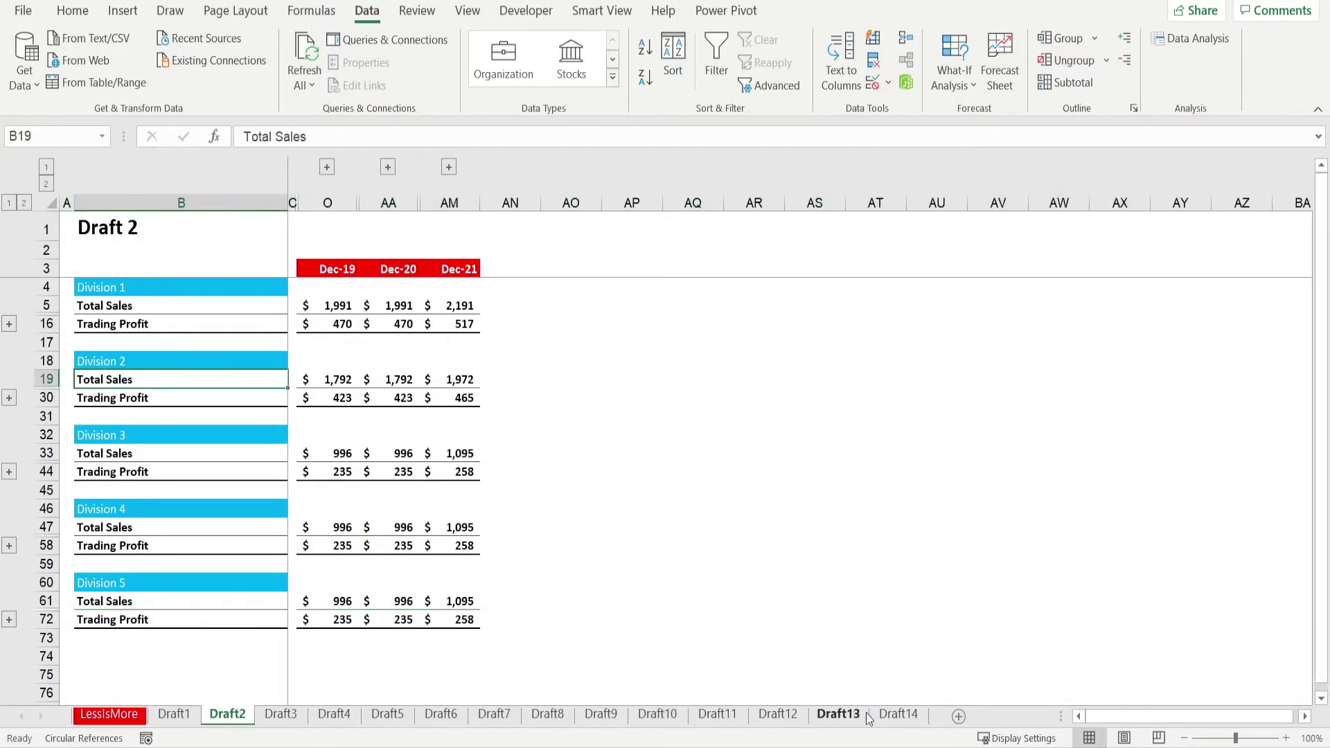
Hide Draft2, then select Draft3 through Draft14 together and hide them.
{"action": "right_click", "coordinate": [234, 717]}
{"action": "left_click", "coordinate": [255, 648]}
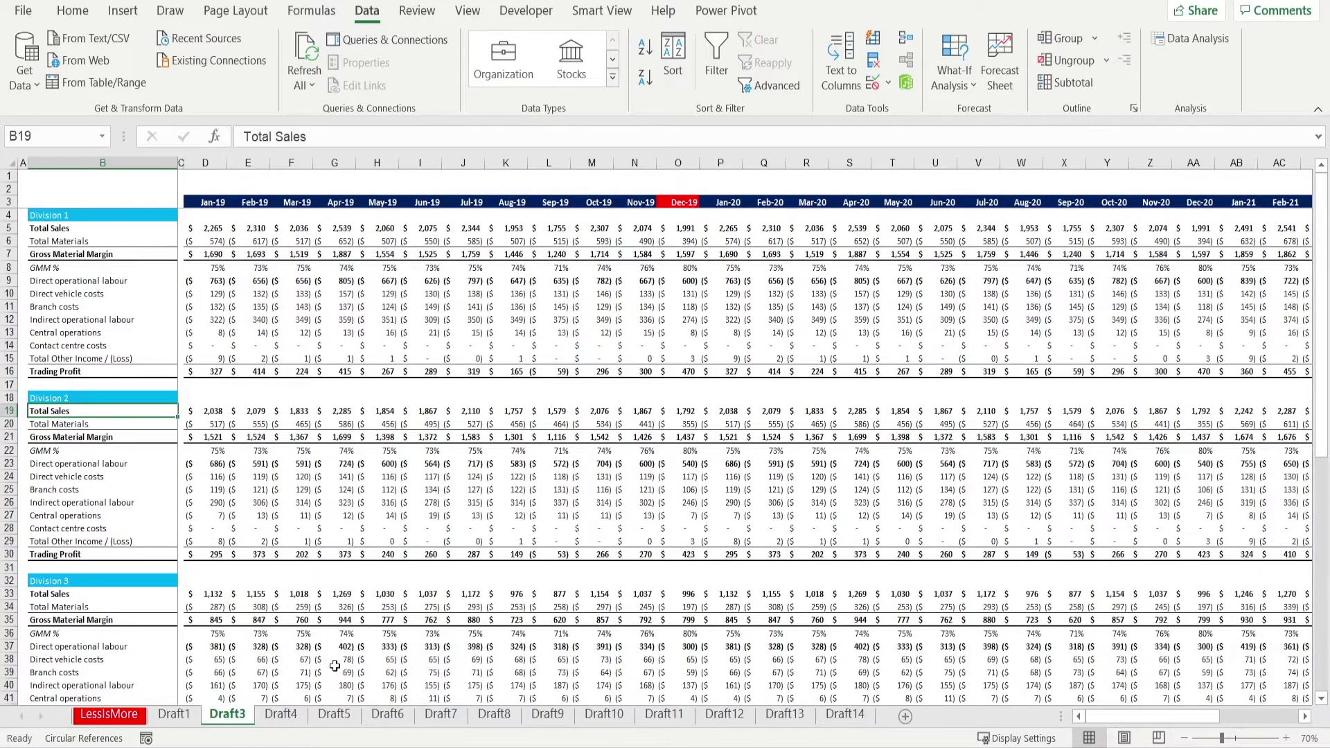
{"action": "key", "text": "shift"}
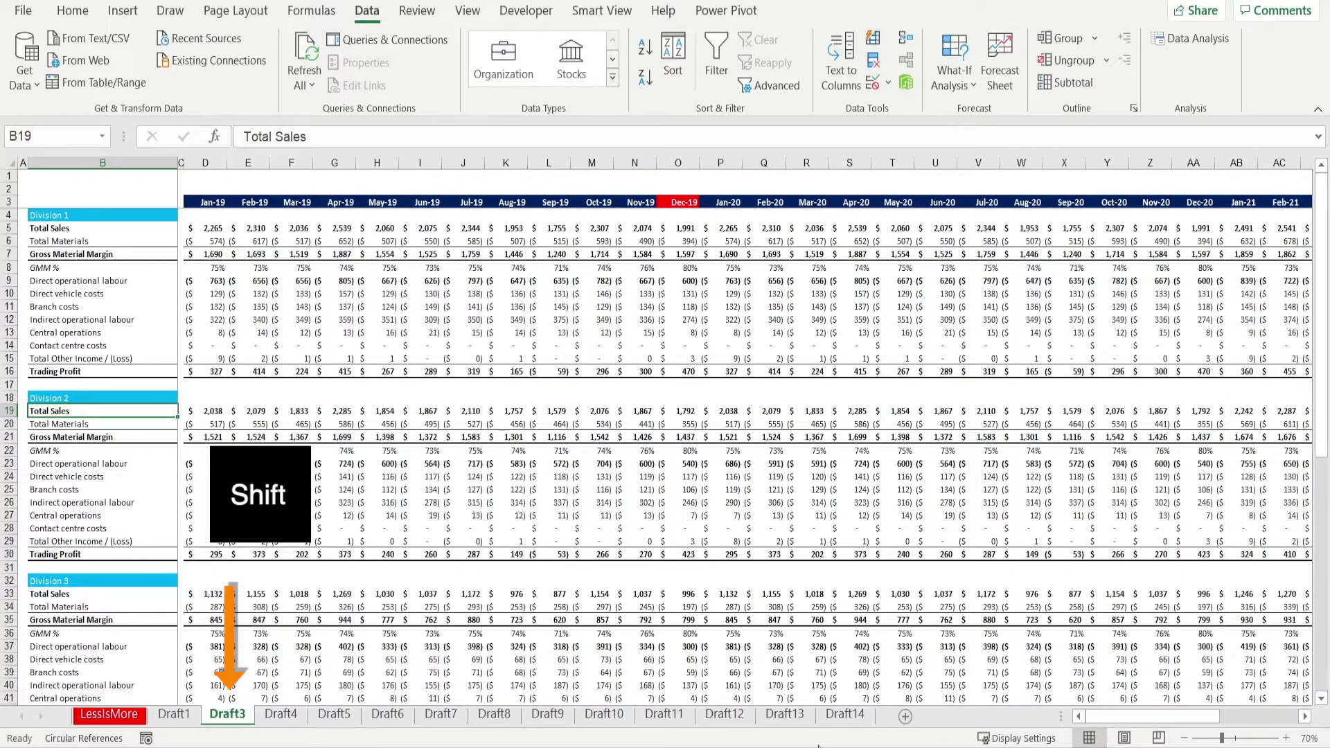
{"action": "left_click", "coordinate": [842, 718], "text": "shift"}
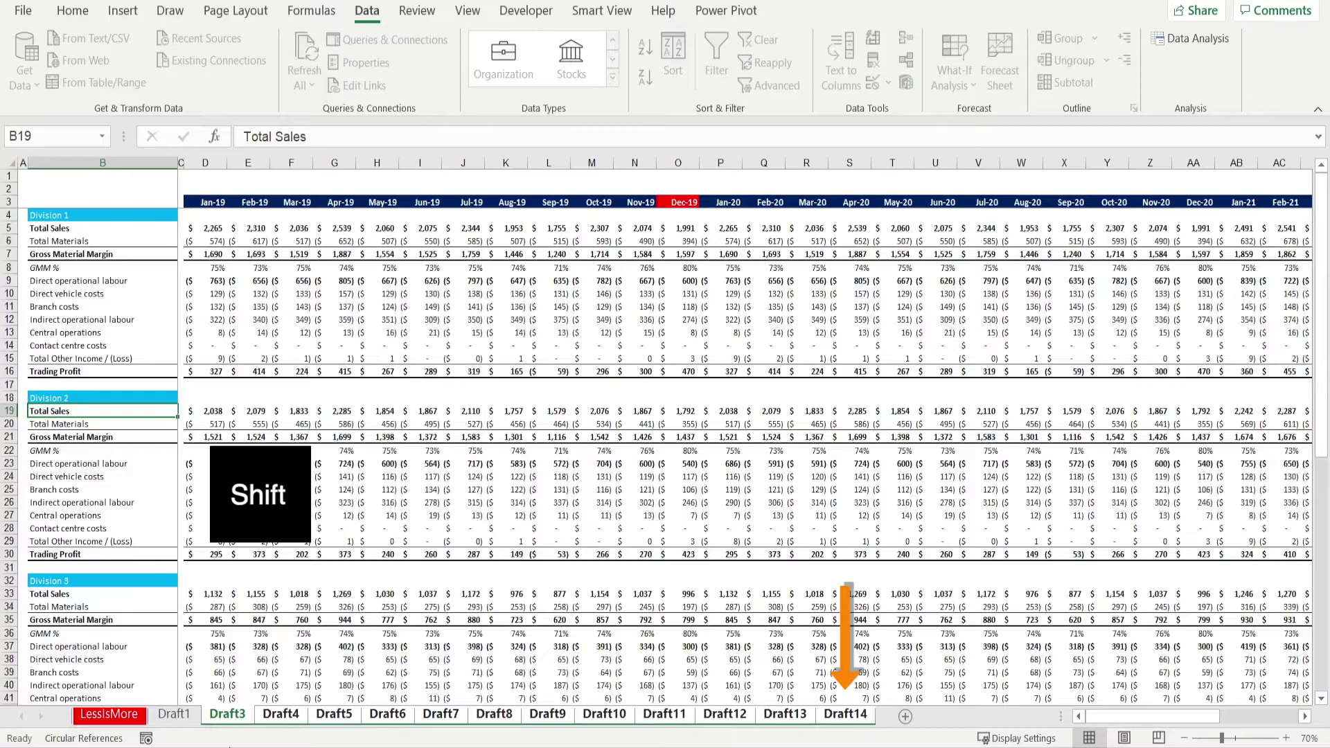
{"action": "right_click", "coordinate": [834, 718]}
{"action": "left_click", "coordinate": [874, 614]}
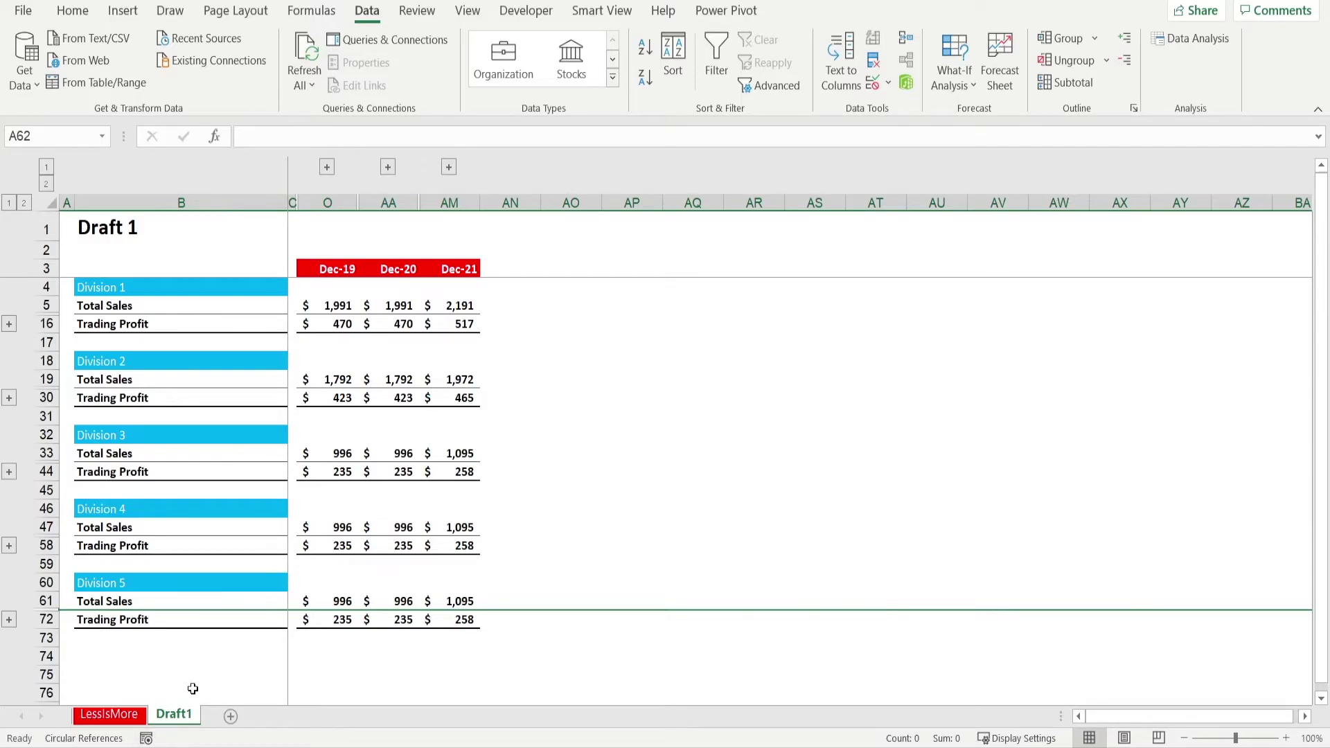
Unhide the Draft2 sheet from the sheet-tab menu.
{"action": "left_click", "coordinate": [203, 657]}
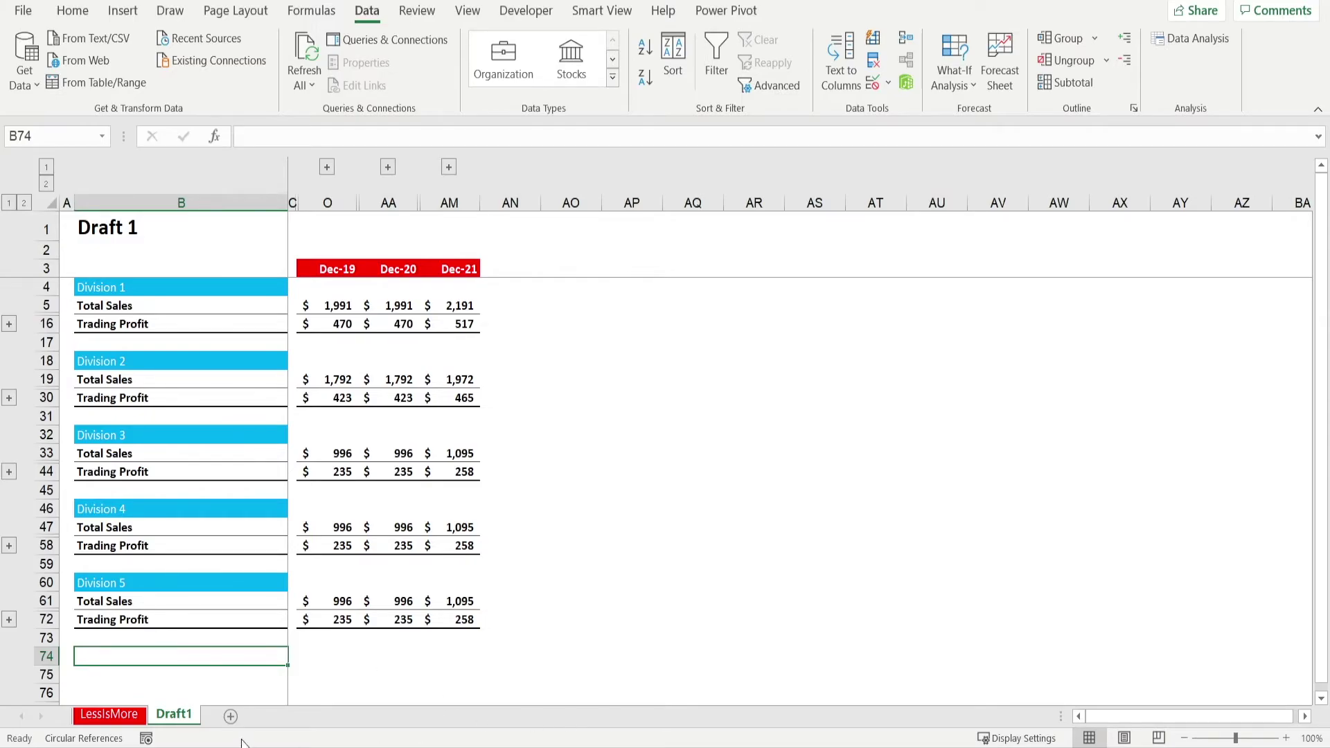
{"action": "right_click", "coordinate": [185, 723]}
{"action": "left_click", "coordinate": [230, 676]}
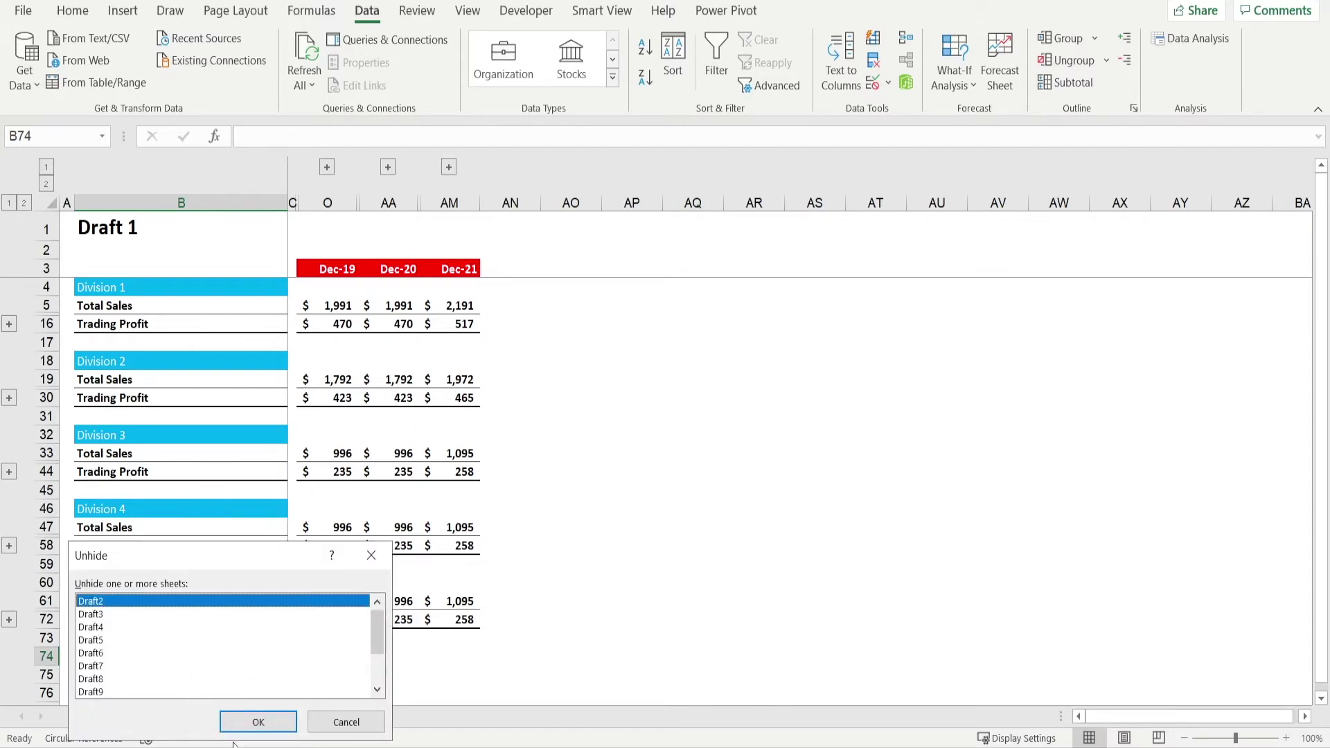
{"action": "left_click", "coordinate": [258, 722]}
Unhide Draft3 through Draft14 together in the Unhide dialog.
{"action": "right_click", "coordinate": [217, 722]}
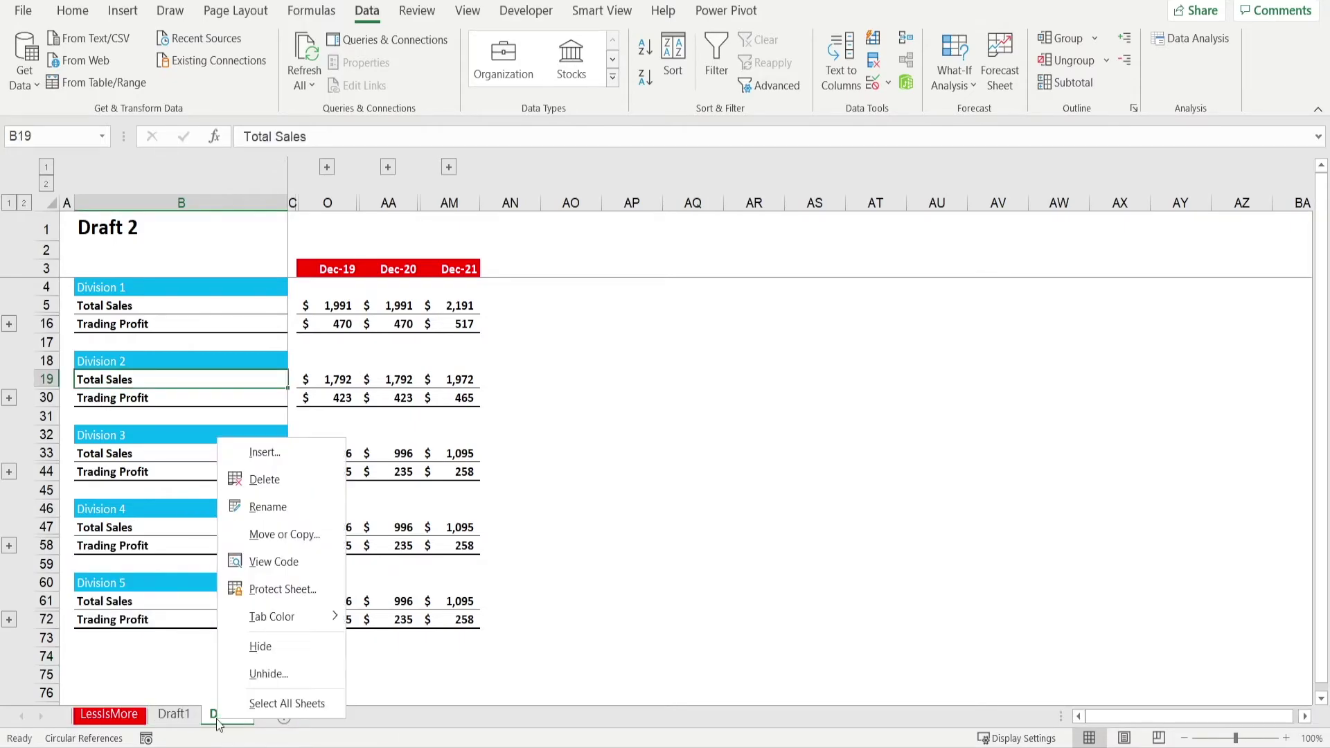
{"action": "left_click", "coordinate": [253, 675]}
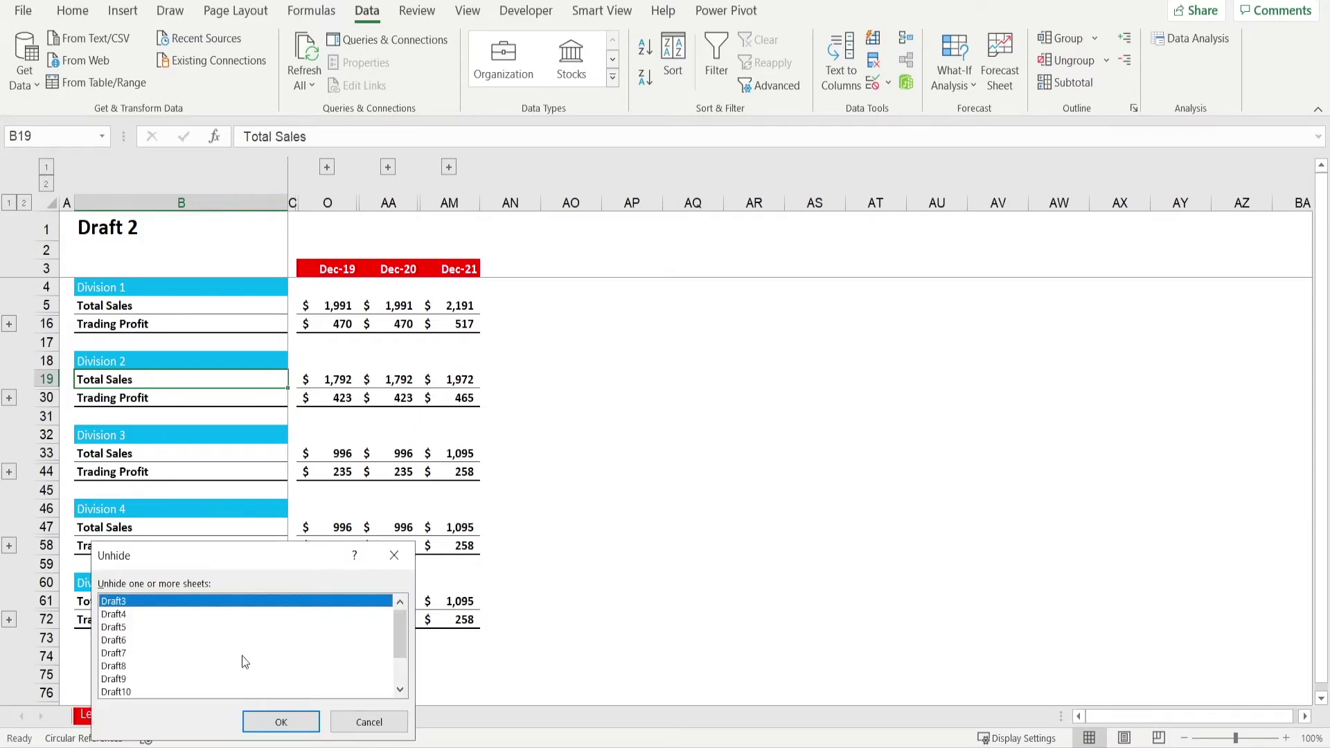
{"action": "scroll", "coordinate": [242, 655], "scroll_direction": "down", "scroll_amount": 2}
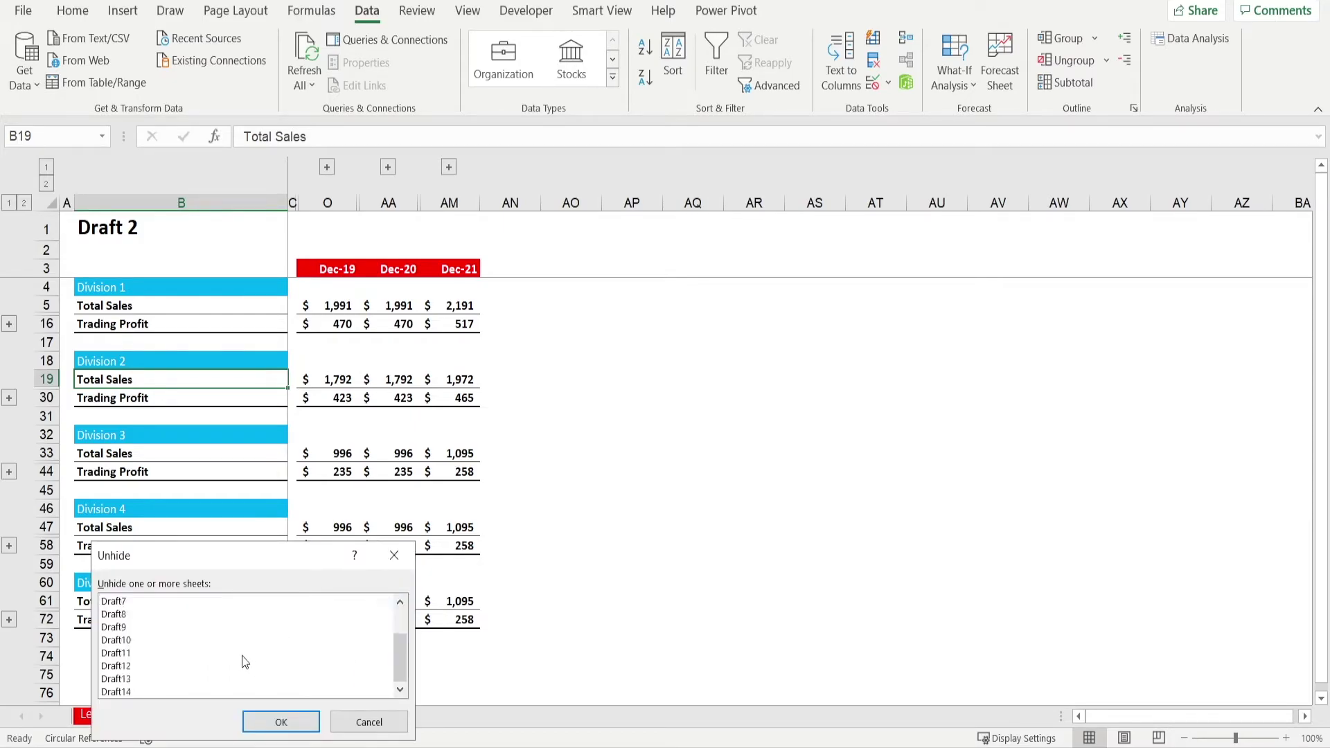
{"action": "scroll", "coordinate": [196, 669], "scroll_direction": "up", "scroll_amount": 2}
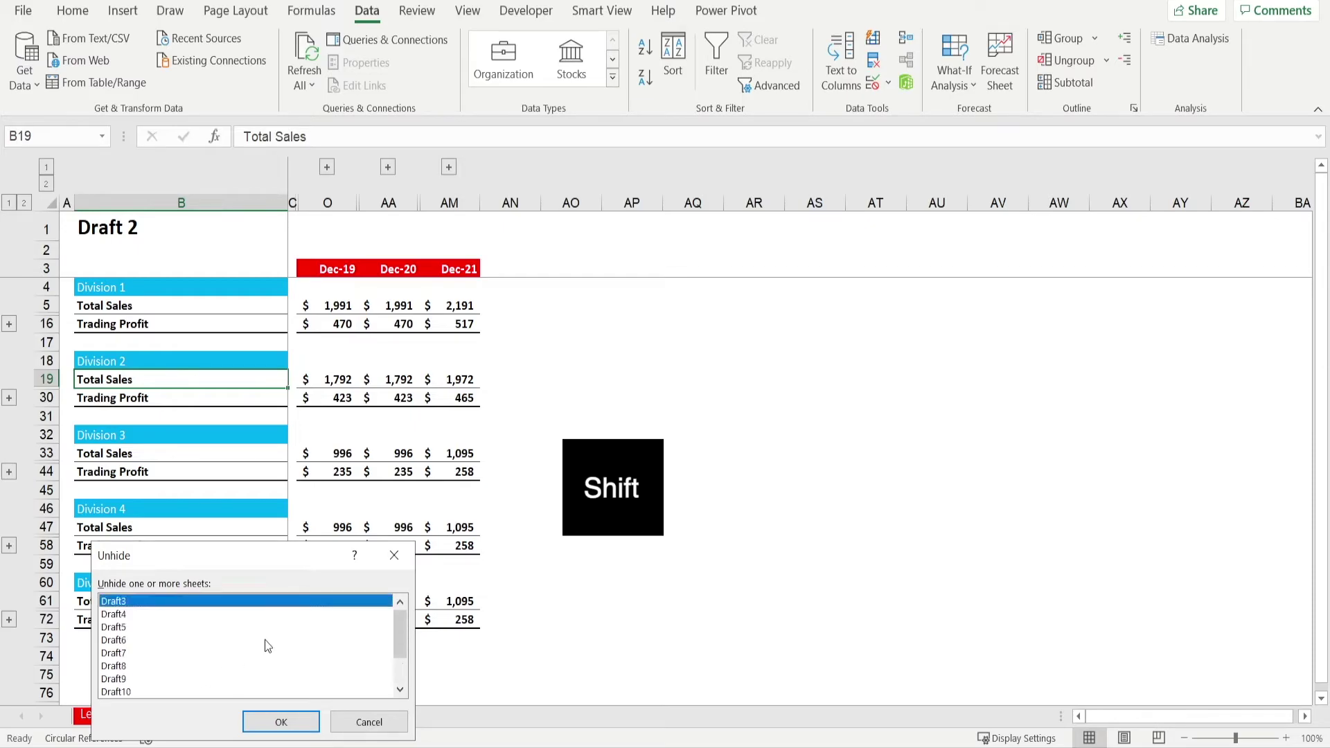
{"action": "scroll", "coordinate": [190, 641], "scroll_direction": "down", "scroll_amount": 2}
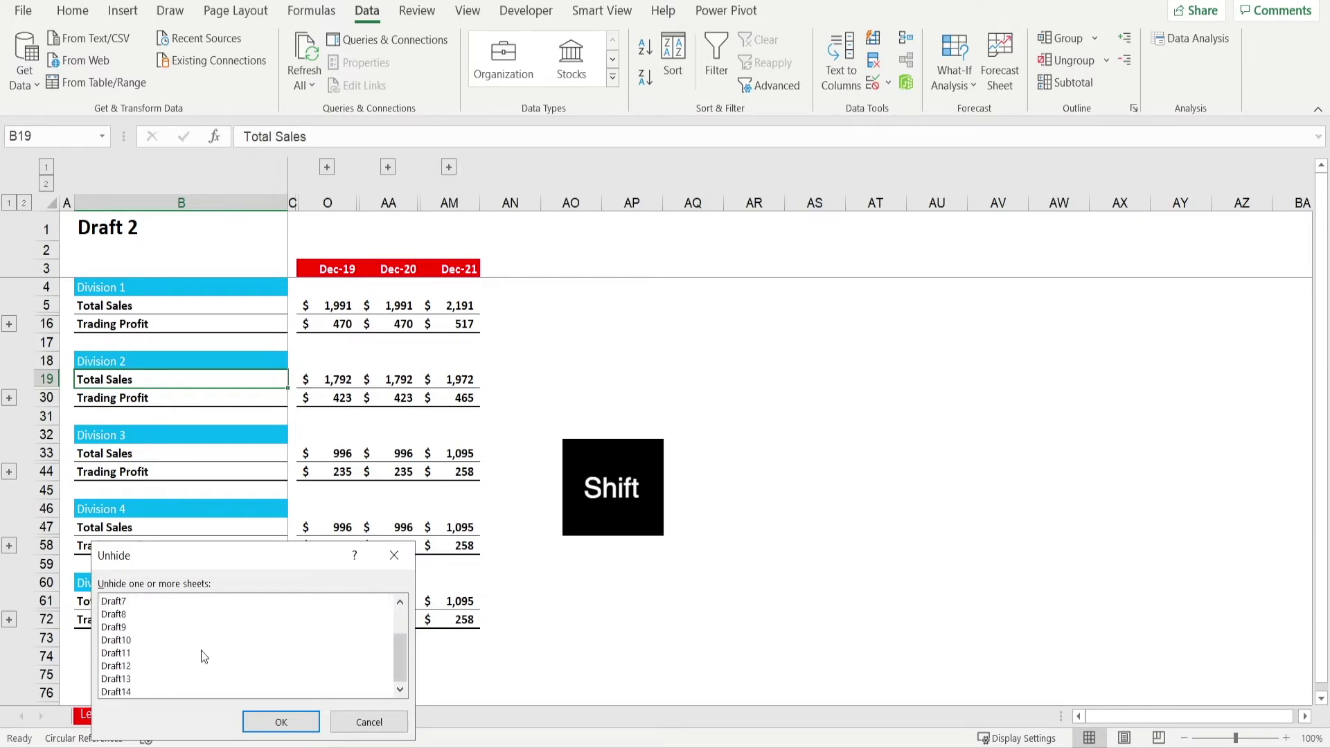
{"action": "left_click", "coordinate": [132, 692], "text": "shift"}
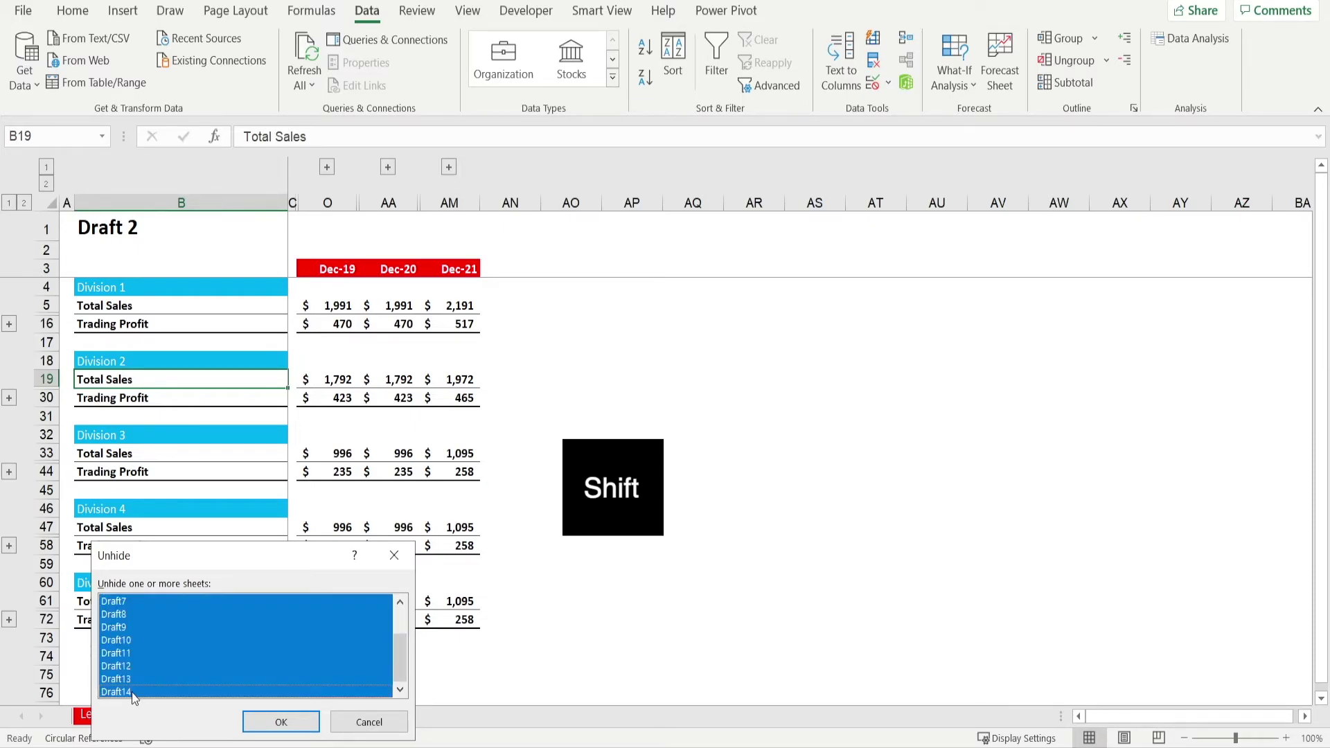
{"action": "left_click", "coordinate": [281, 723]}
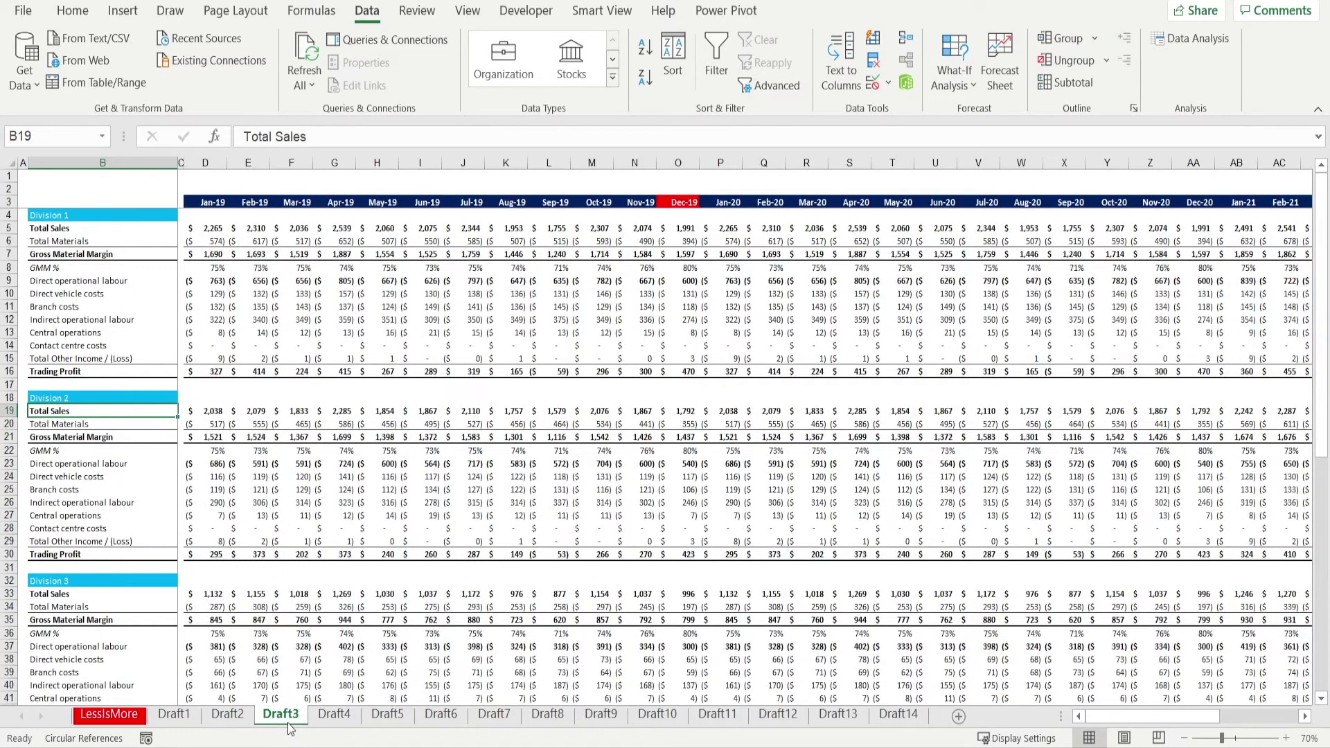